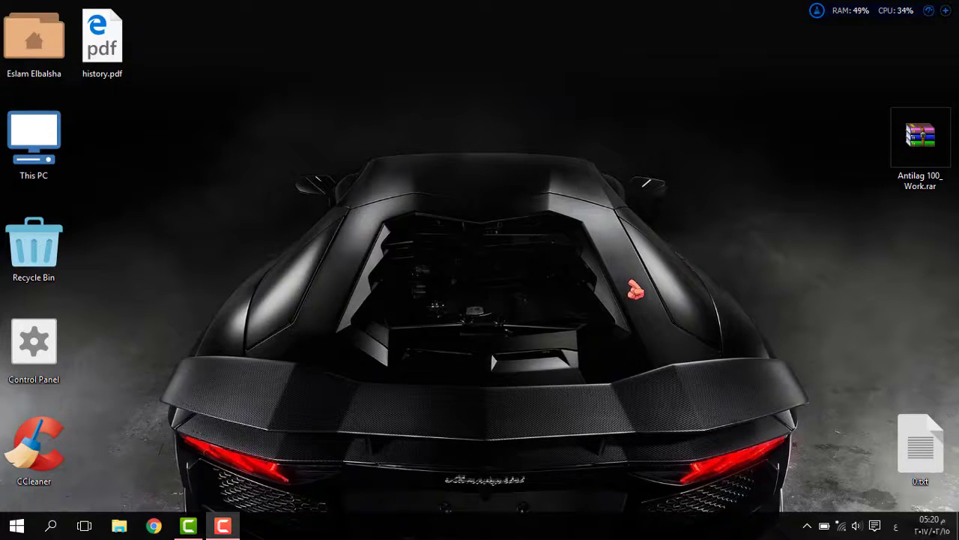
right_click(460, 171)
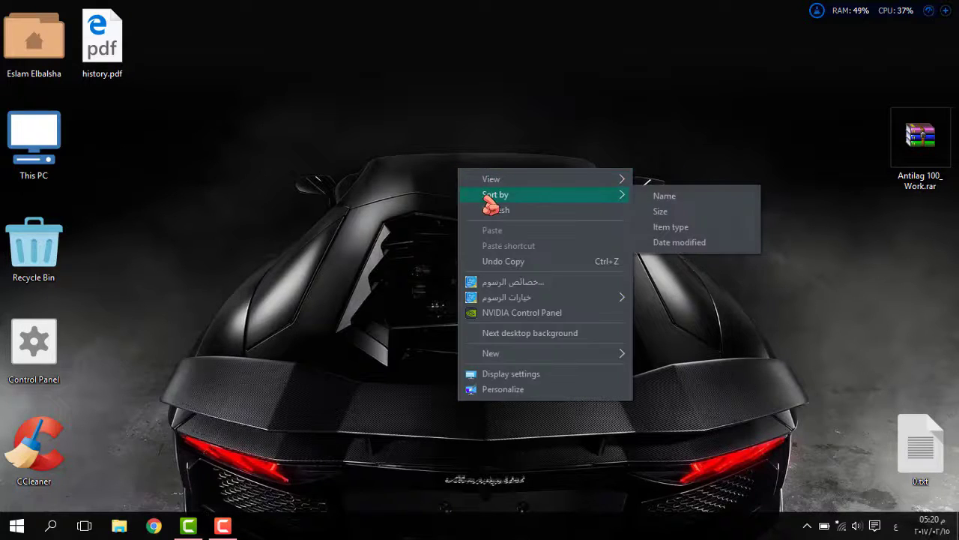
left_click(488, 212)
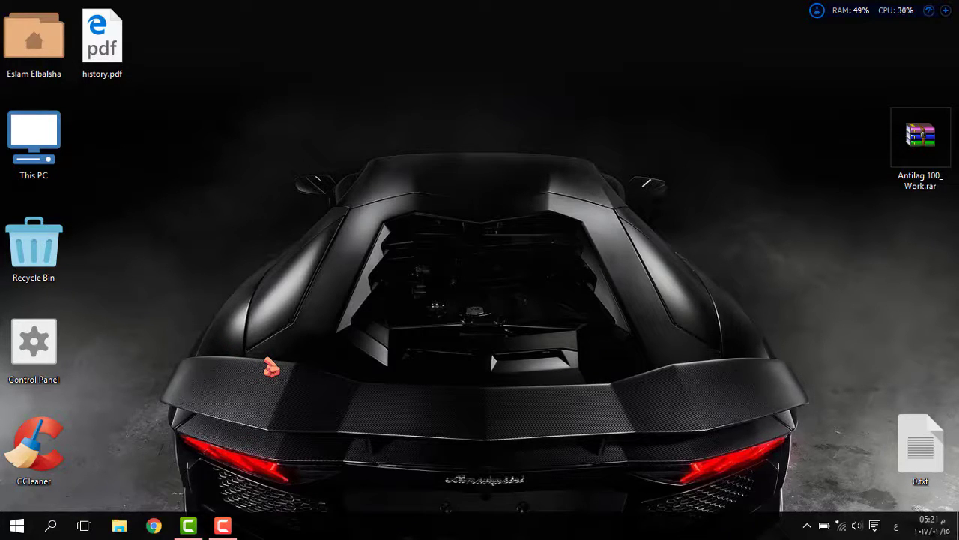
Step: View the computer's basic system information, open Device Manager, and close the System window
right_click(57, 174)
left_click(164, 346)
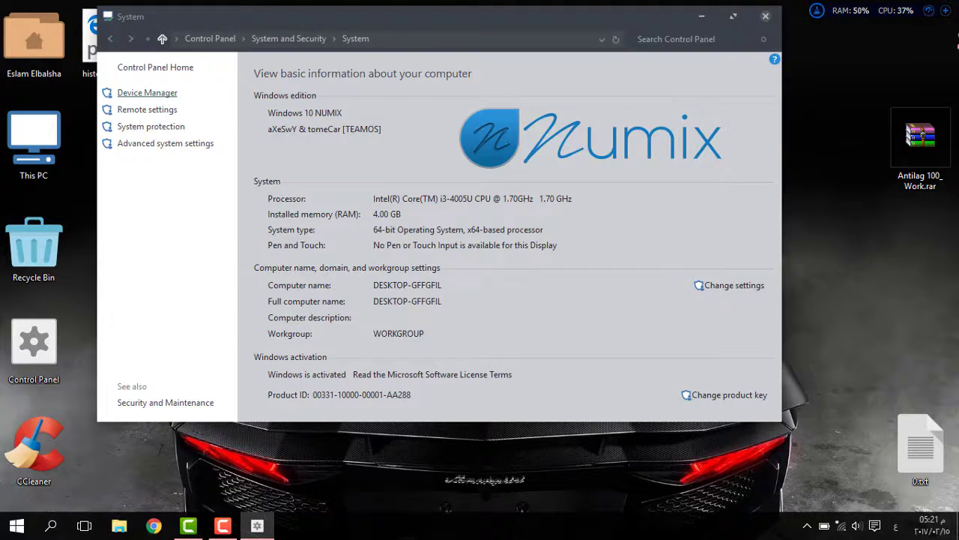
left_click(766, 22)
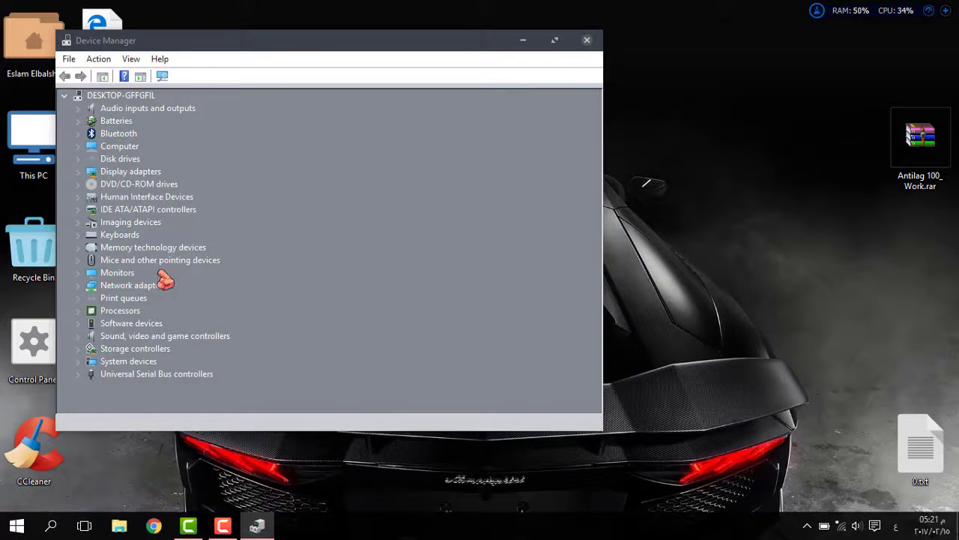
Step: Examine the display adapters in Device Manager, select the NVIDIA GeForce 820M entry, and close Device Manager
double_click(145, 172)
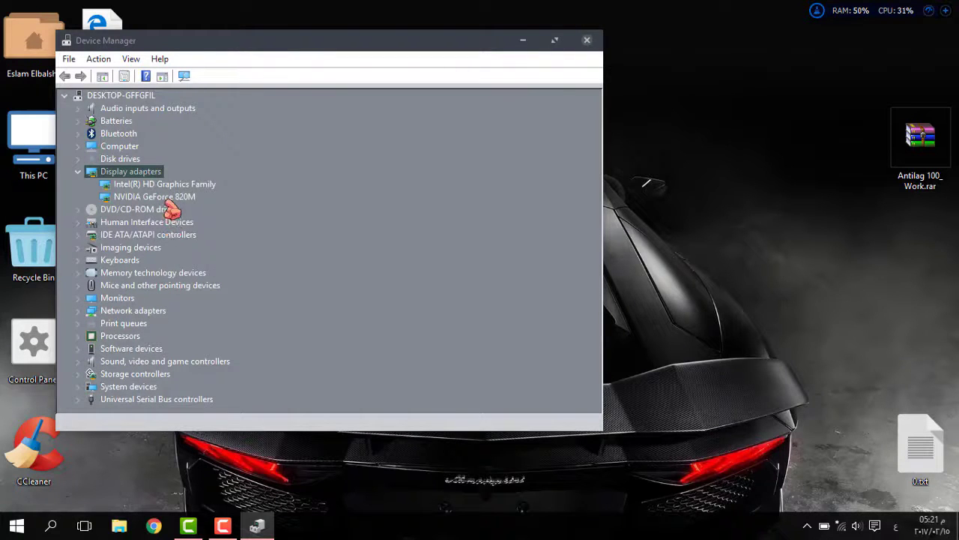
left_click(169, 197)
key("Up")
key("Down")
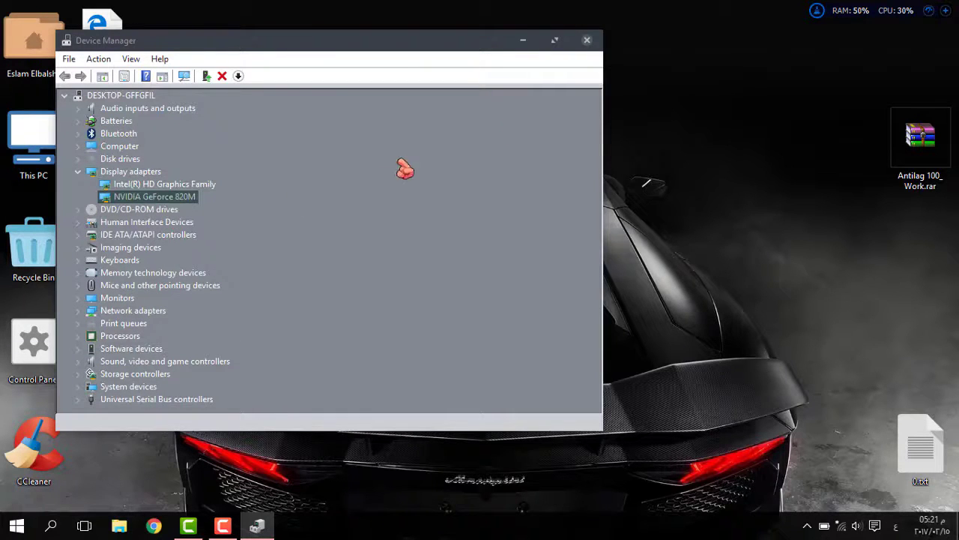
left_click(587, 41)
Step: Open Advanced SystemCare 10, look over its collection of tools, and close the program
left_click(16, 525)
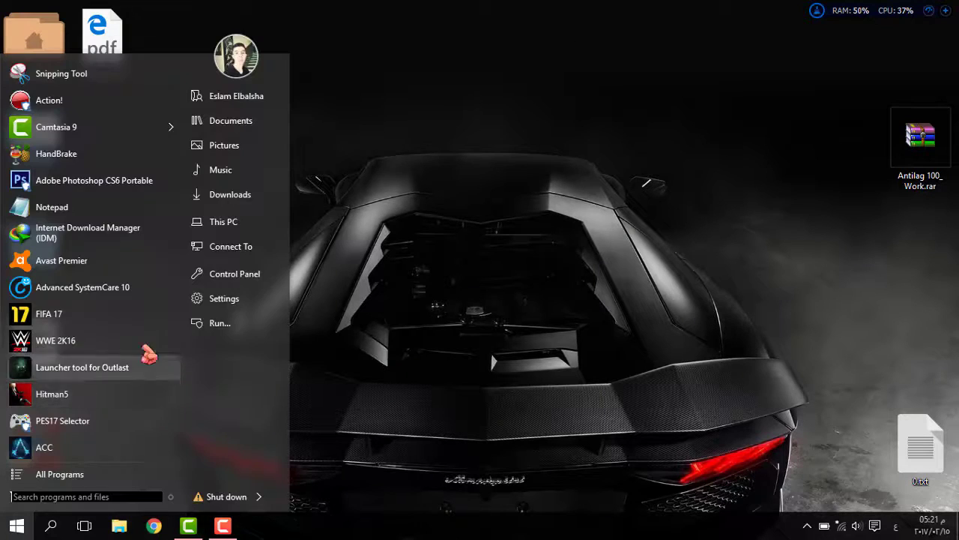
left_click(81, 292)
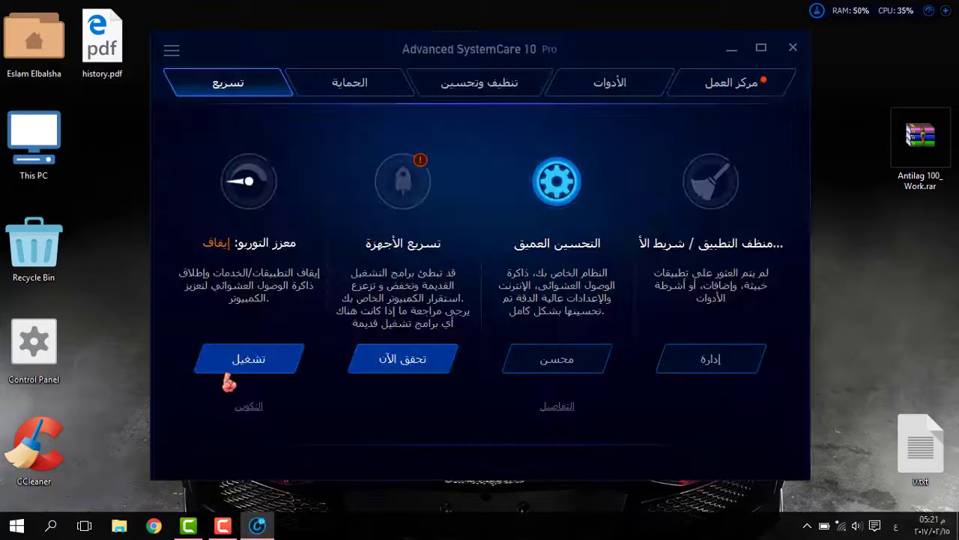
left_click(608, 95)
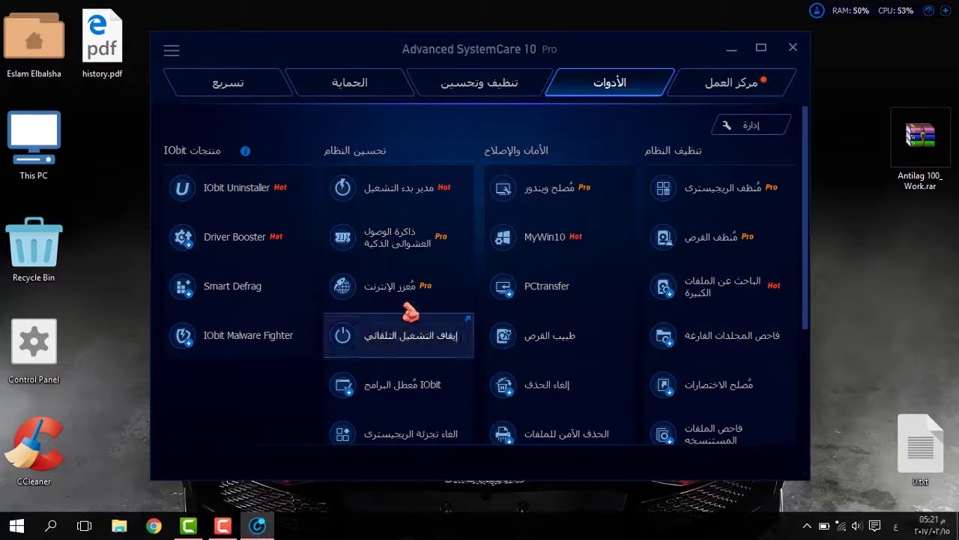
left_click(796, 51)
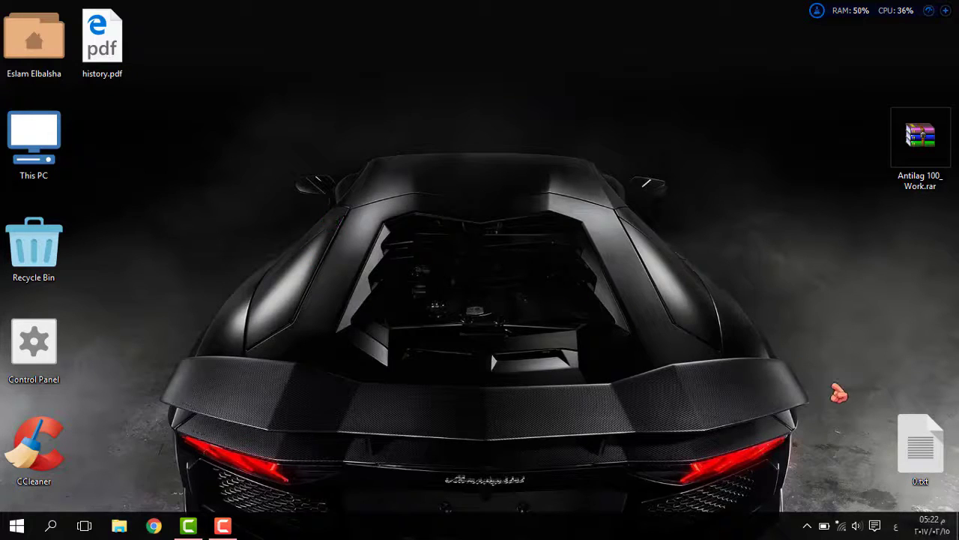
Step: Open the running Avast antivirus to view its protection status, and close its window
left_click(808, 527)
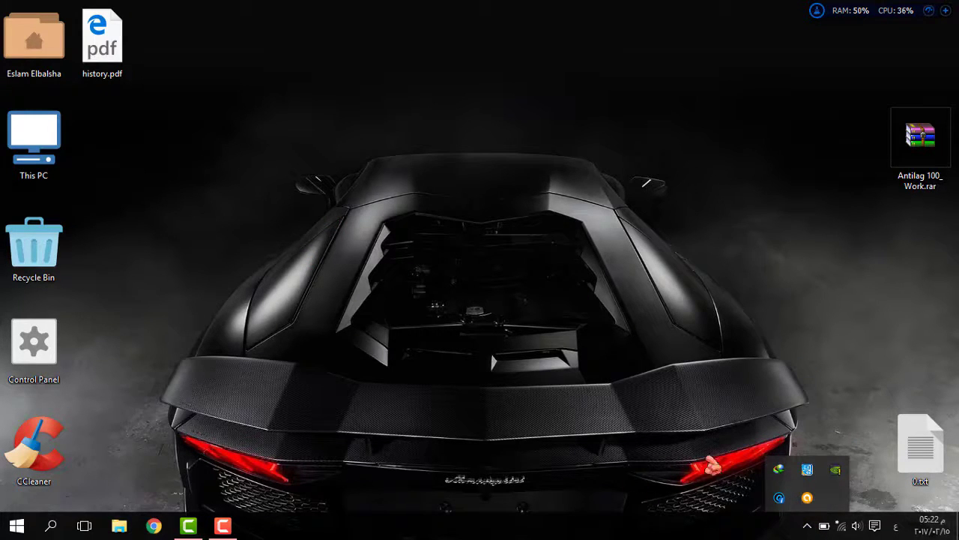
left_click(807, 497)
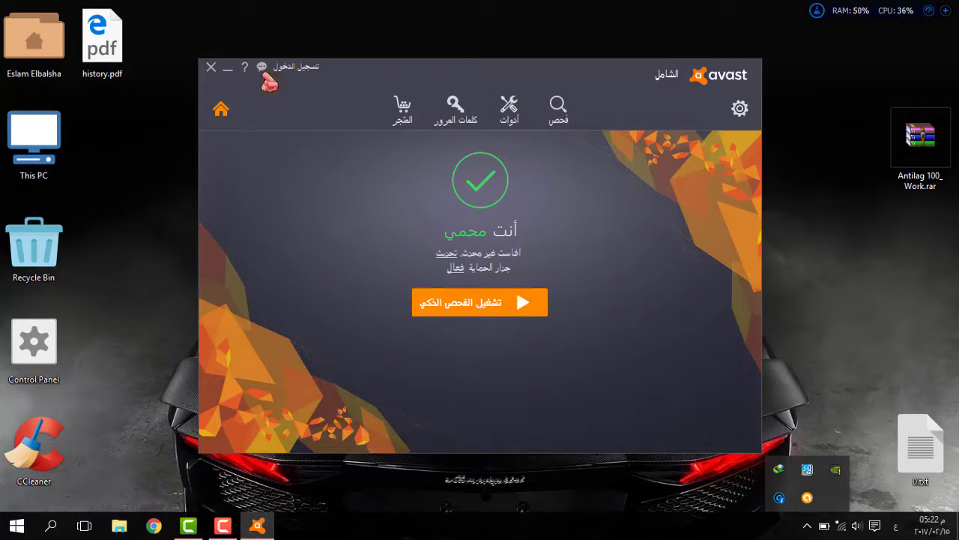
left_click(205, 69)
left_click(210, 67)
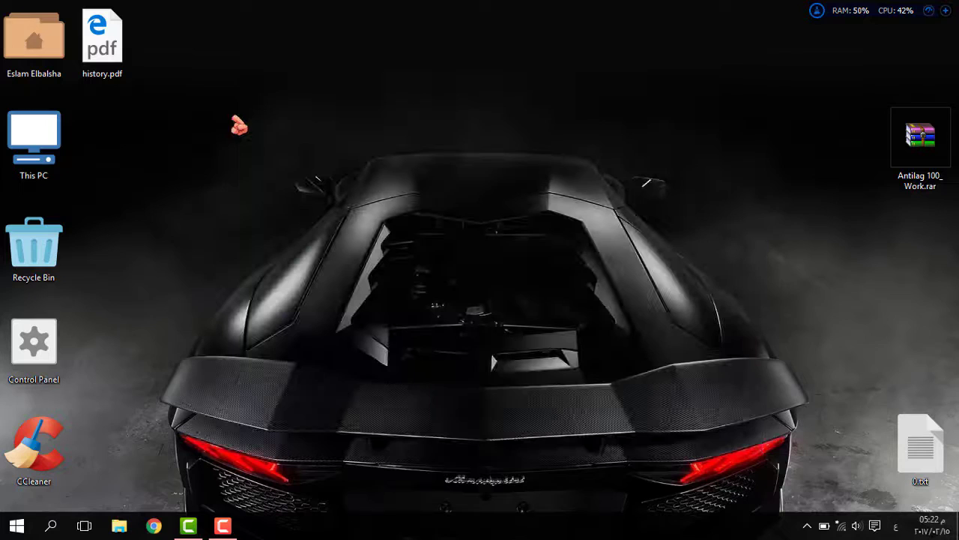
right_click(348, 123)
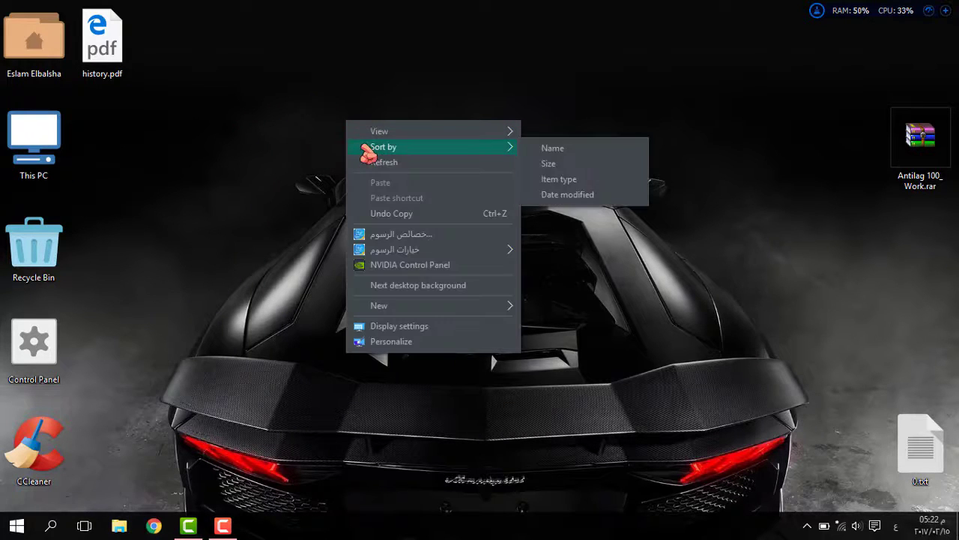
left_click(393, 162)
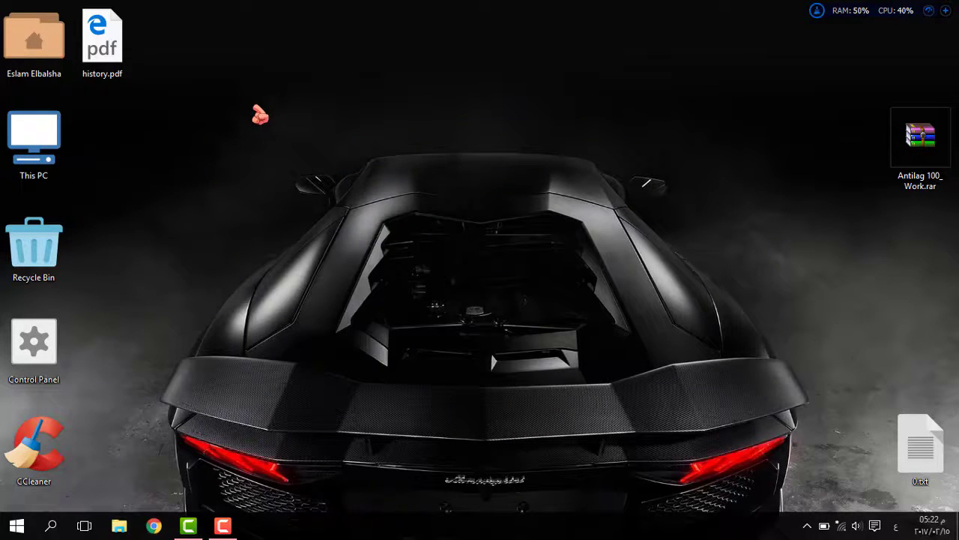
right_click(256, 107)
left_click(301, 148)
Step: Open Advanced SystemCare 10 and select all scan items for cleaning and optimization (تنظيف وتحسين)
left_click(16, 526)
left_click(116, 293)
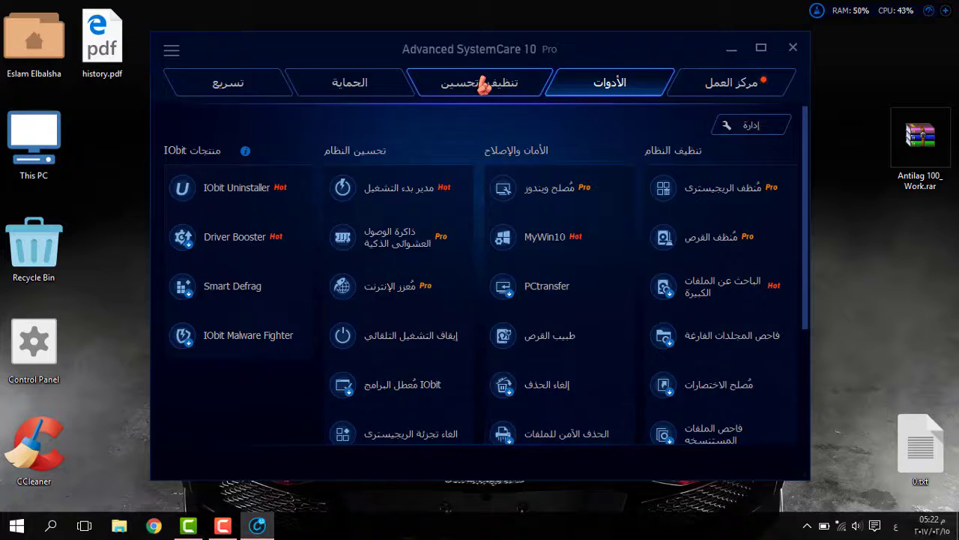
left_click(511, 96)
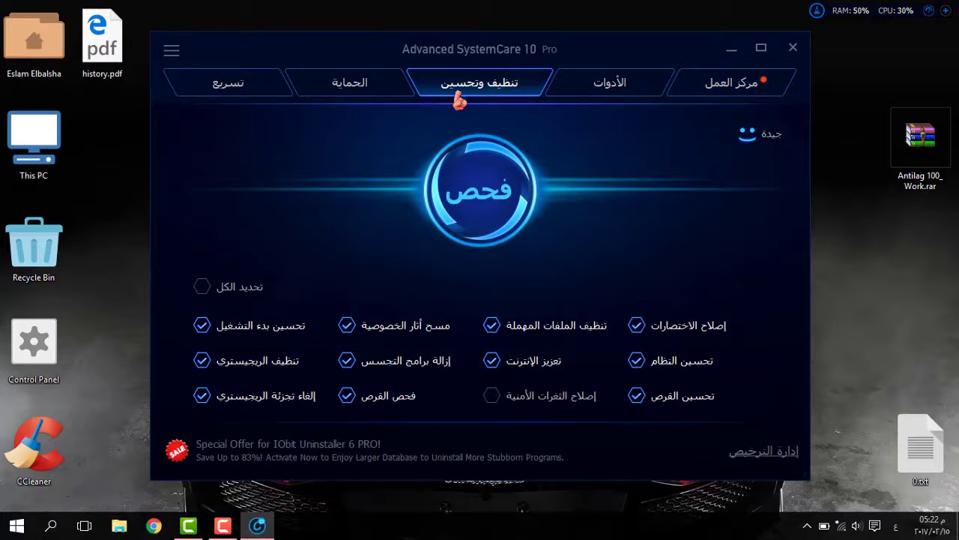
left_click(227, 288)
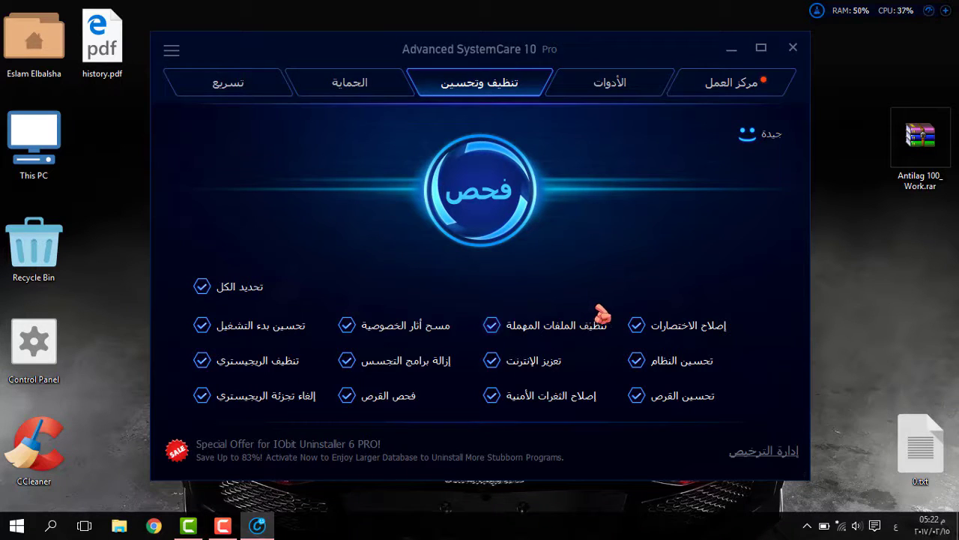
Step: Activate the turbo booster in game mode (وضع الألعاب) and close Advanced SystemCare
left_click(225, 93)
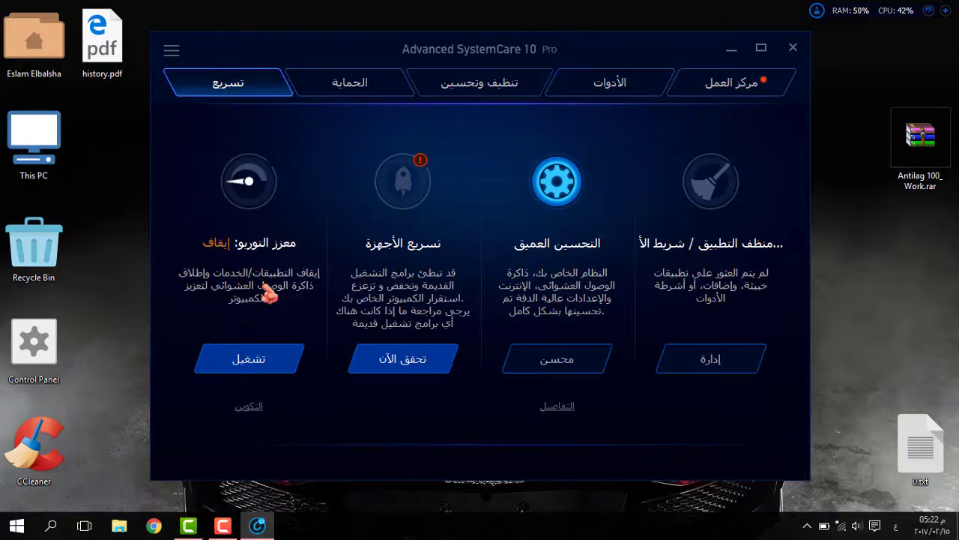
left_click(247, 405)
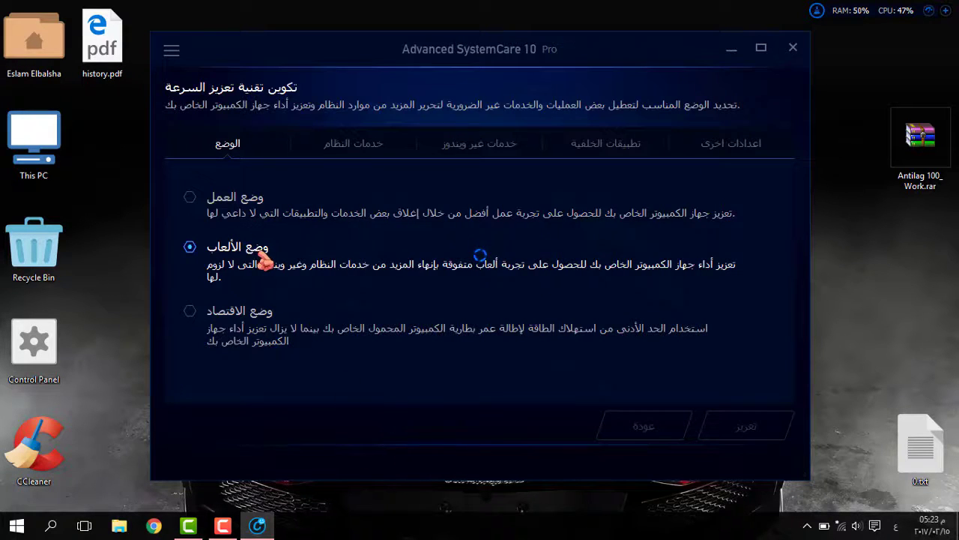
left_click(743, 433)
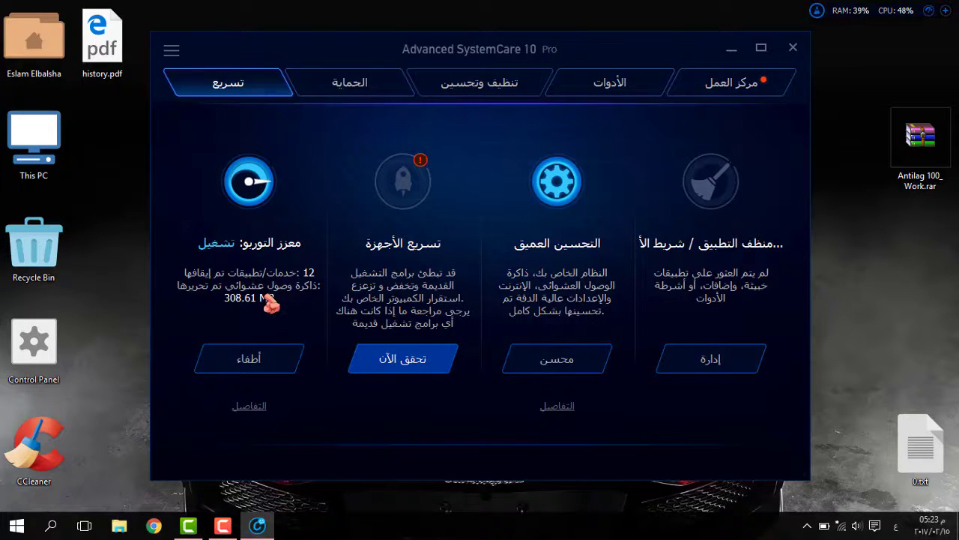
left_click(793, 48)
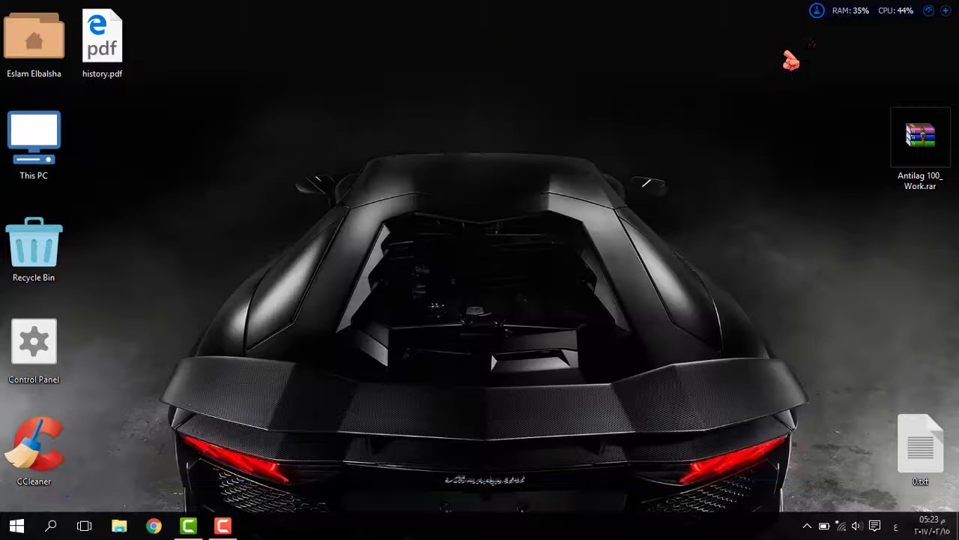
Step: Free up memory with the desktop performance monitor and refresh the desktop
left_click(818, 20)
right_click(517, 116)
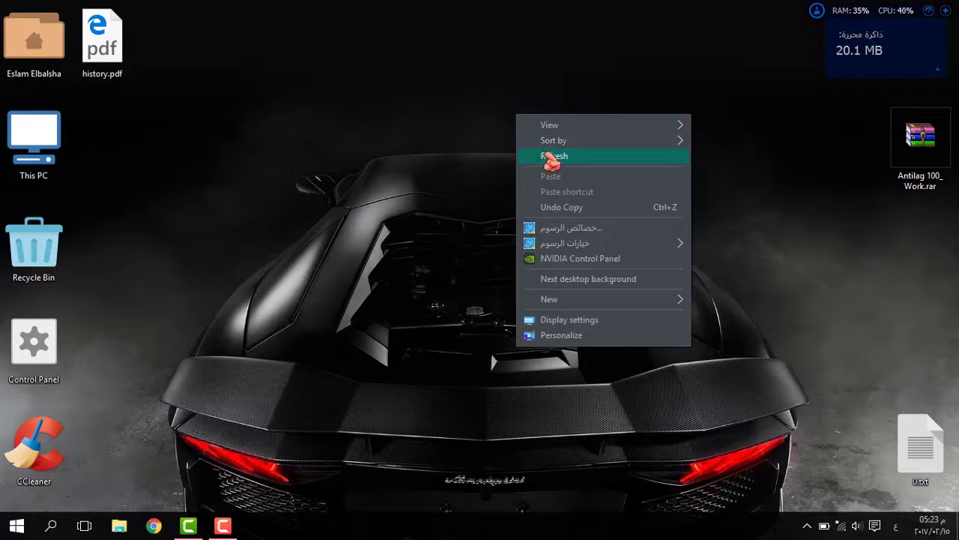
left_click(559, 156)
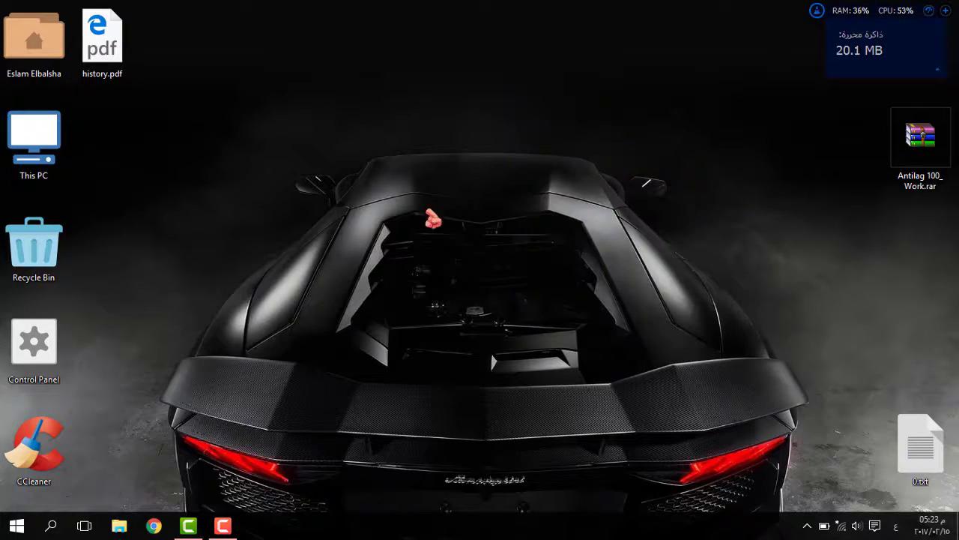
right_click(400, 77)
left_click(449, 120)
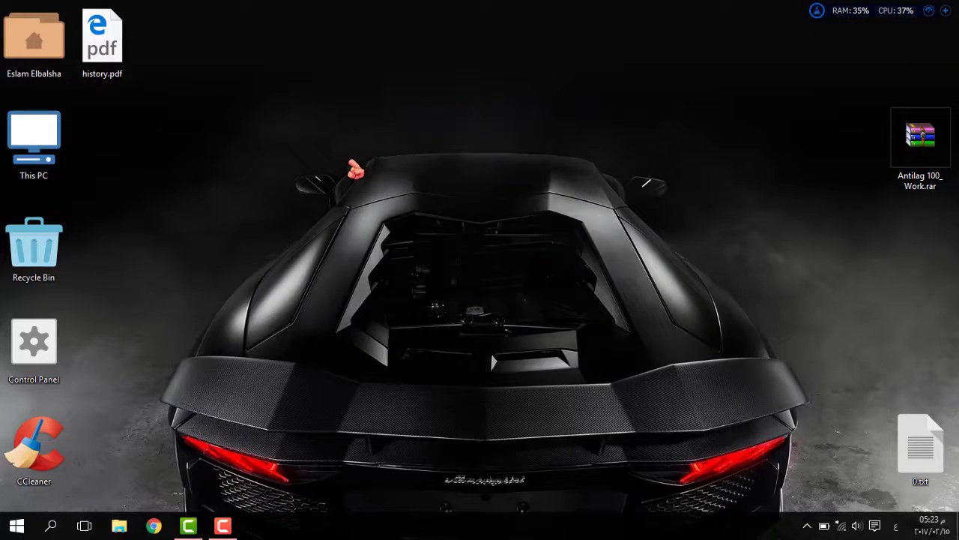
Step: In NVIDIA Control Panel, set the global preferred graphics processor to High-performance NVIDIA processor and apply the change
right_click(387, 129)
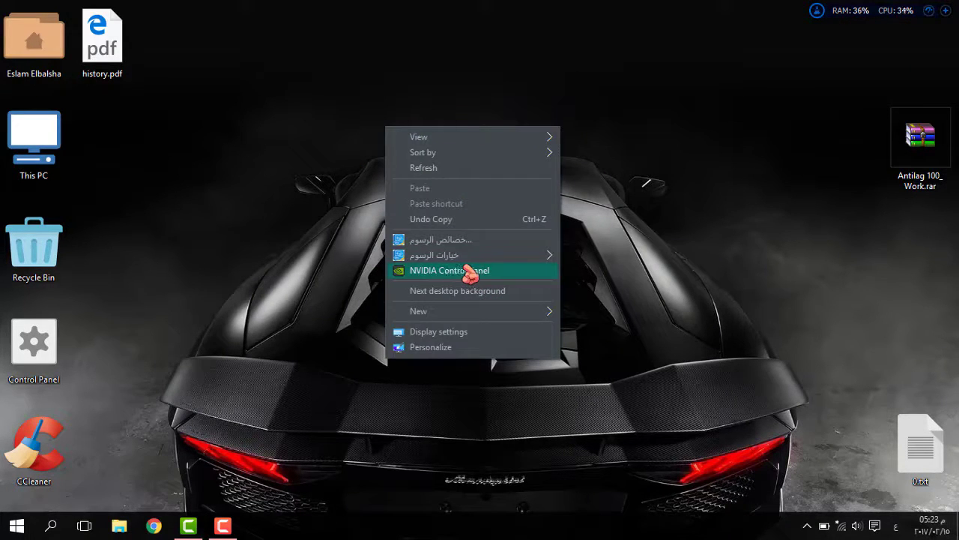
left_click(478, 272)
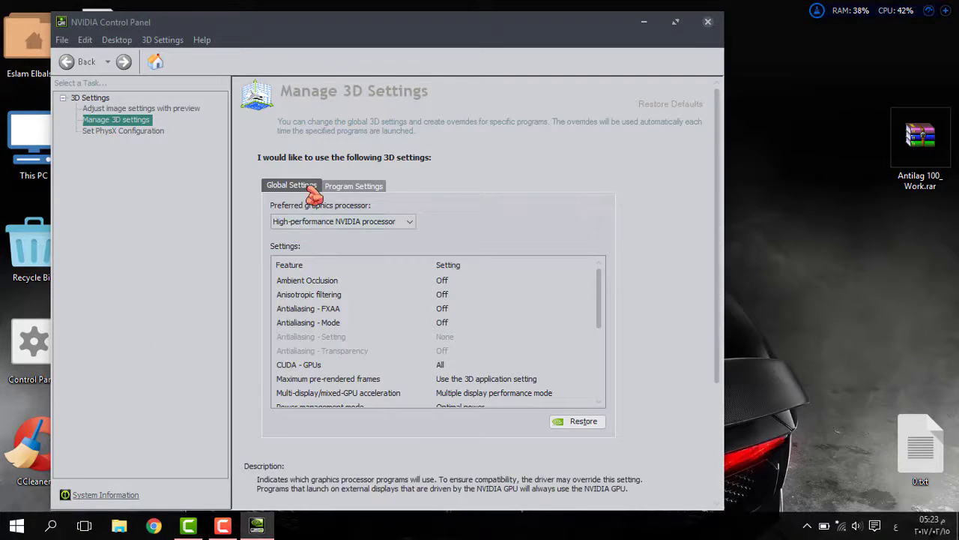
left_click(347, 223)
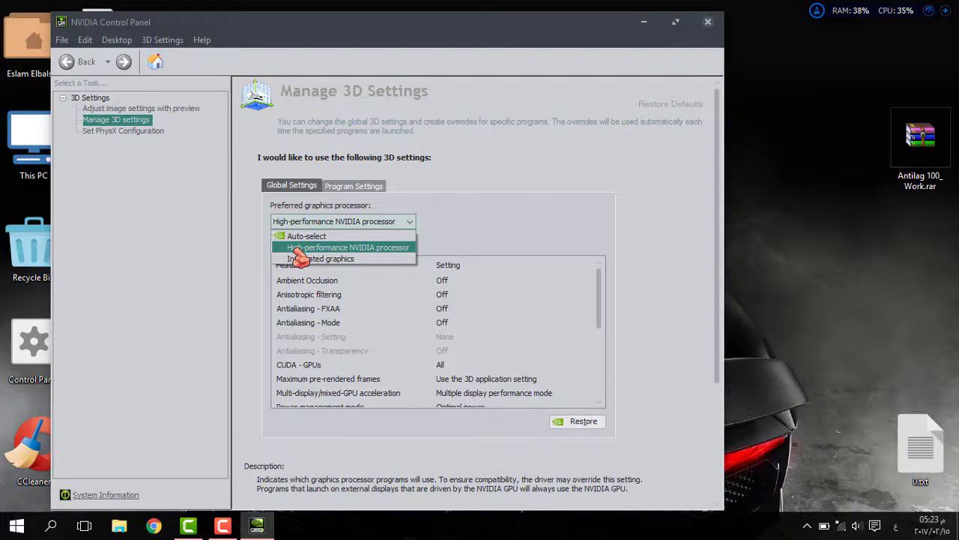
left_click(389, 250)
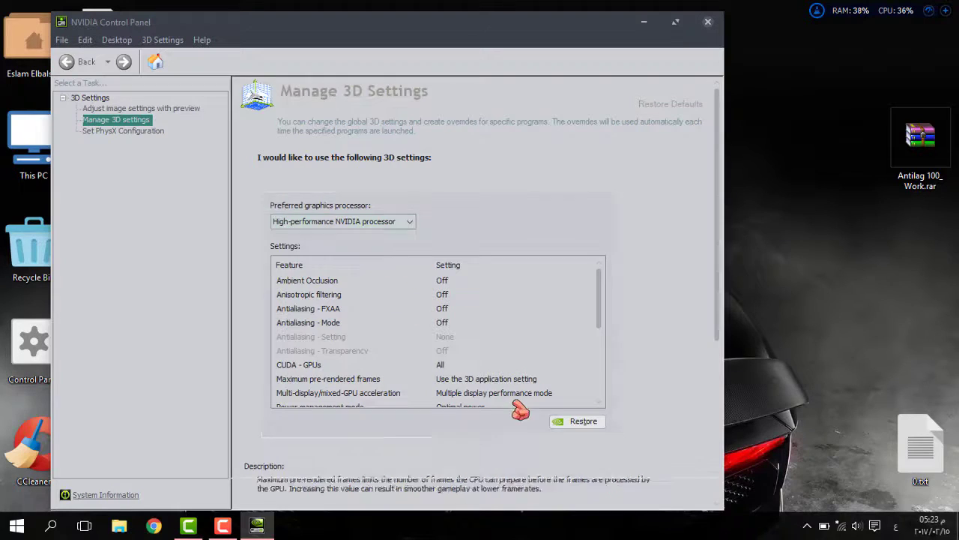
left_click(617, 499)
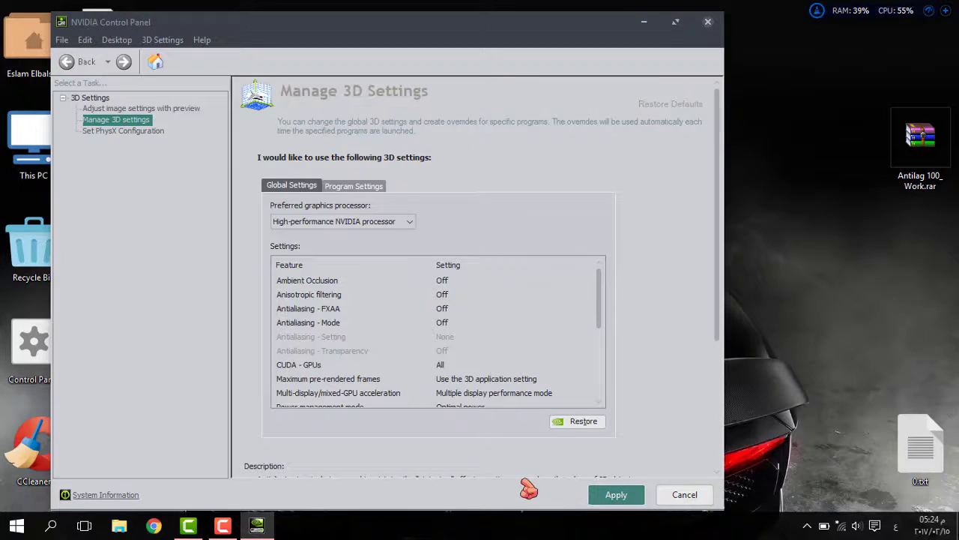
left_click(612, 495)
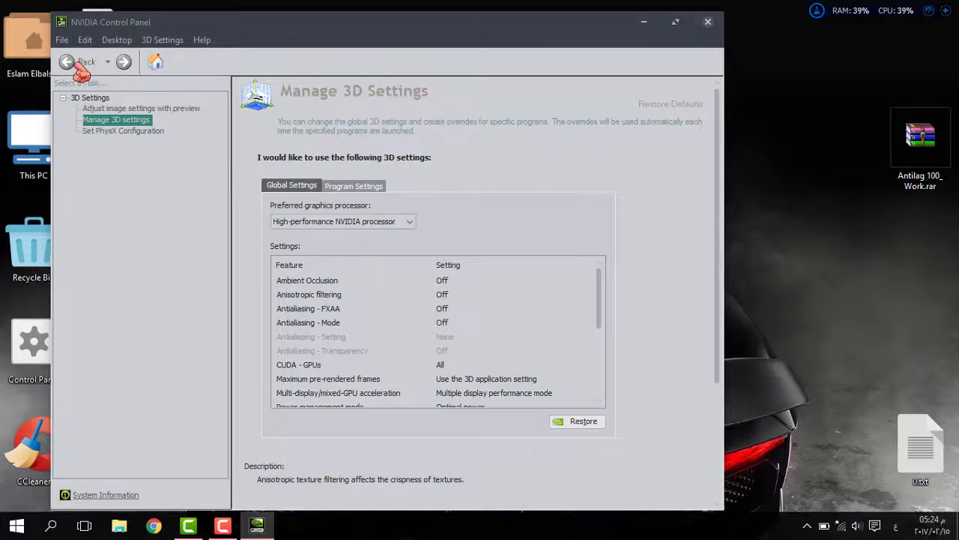
Step: Set the PhysX processor to GeForce 820M
left_click(104, 131)
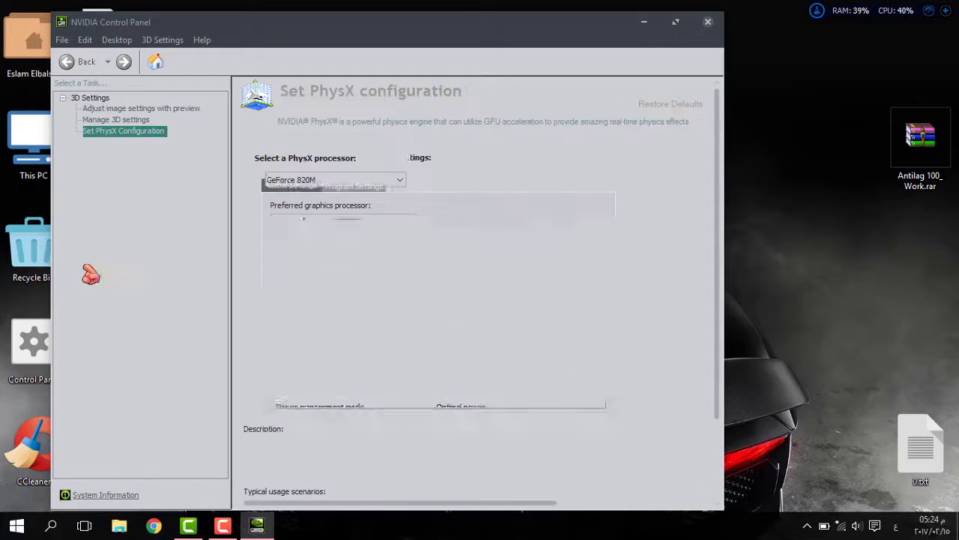
left_click(366, 183)
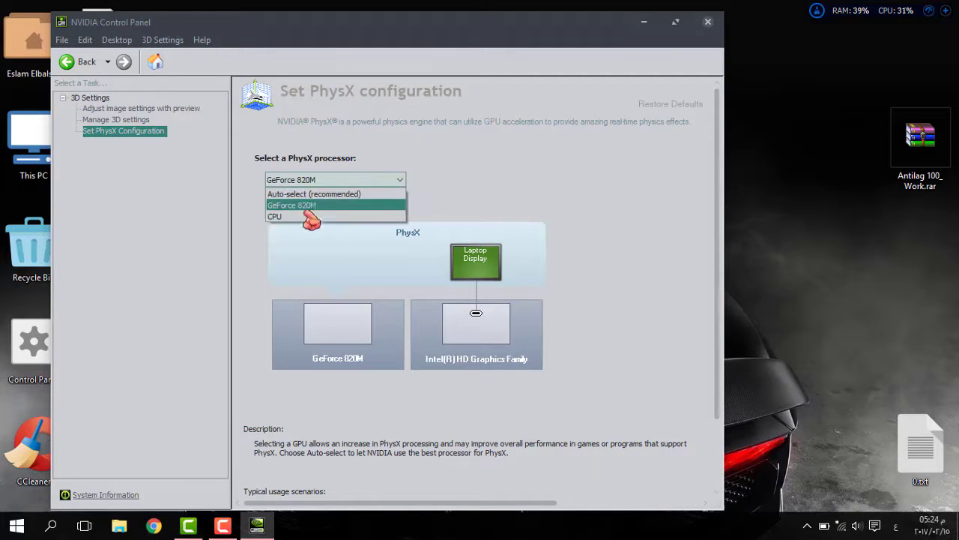
left_click(279, 206)
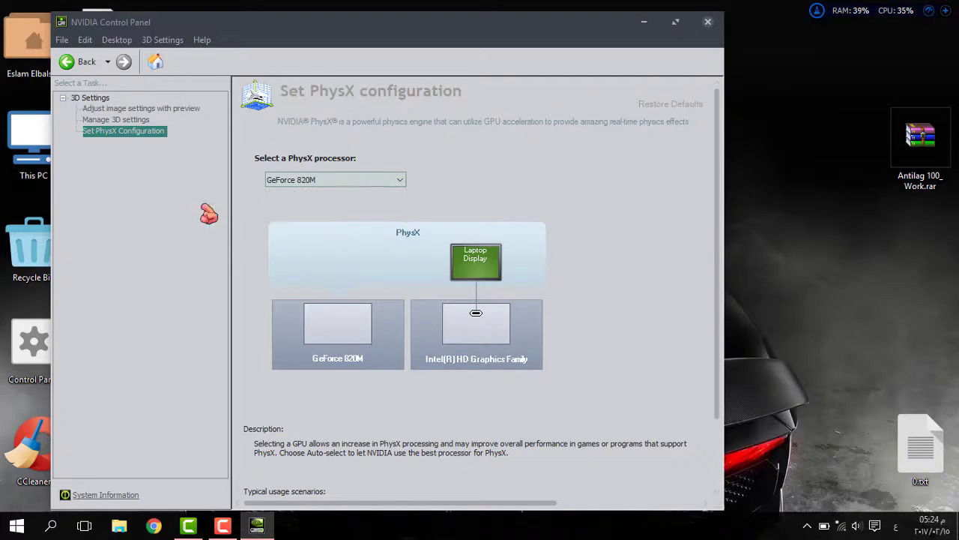
Step: On the image settings with preview page, select Use the advanced 3D image settings and close NVIDIA Control Panel
left_click(170, 111)
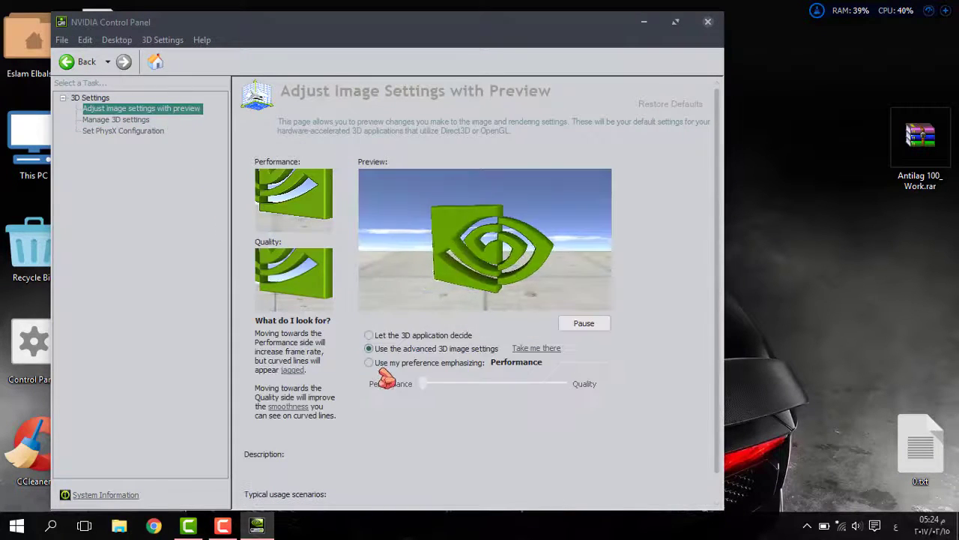
left_click(370, 363)
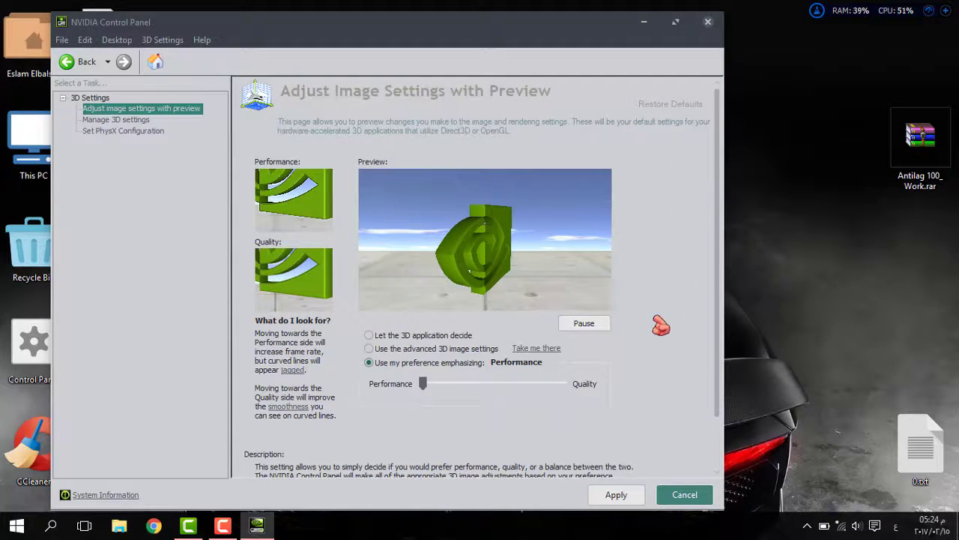
key("Up")
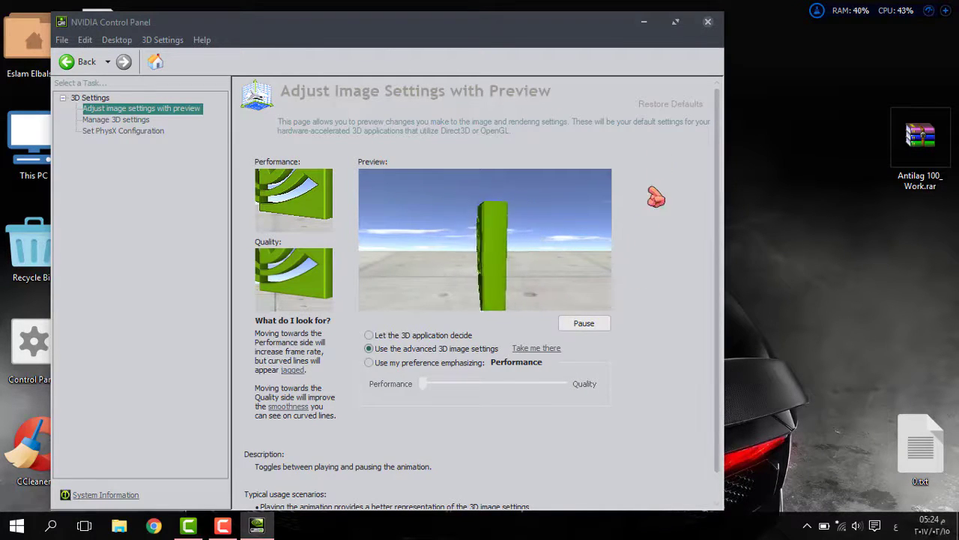
left_click(706, 26)
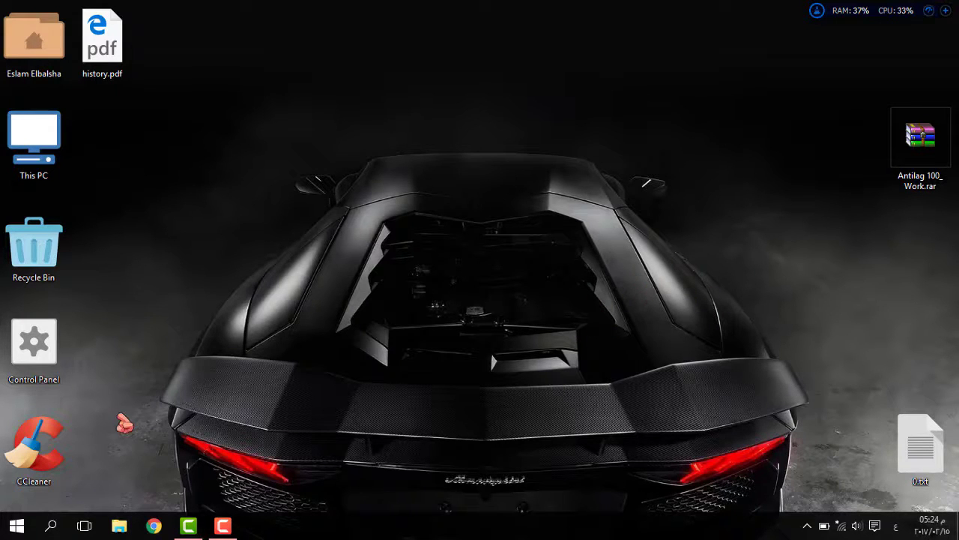
Step: Refresh the desktop three times
right_click(439, 102)
left_click(479, 144)
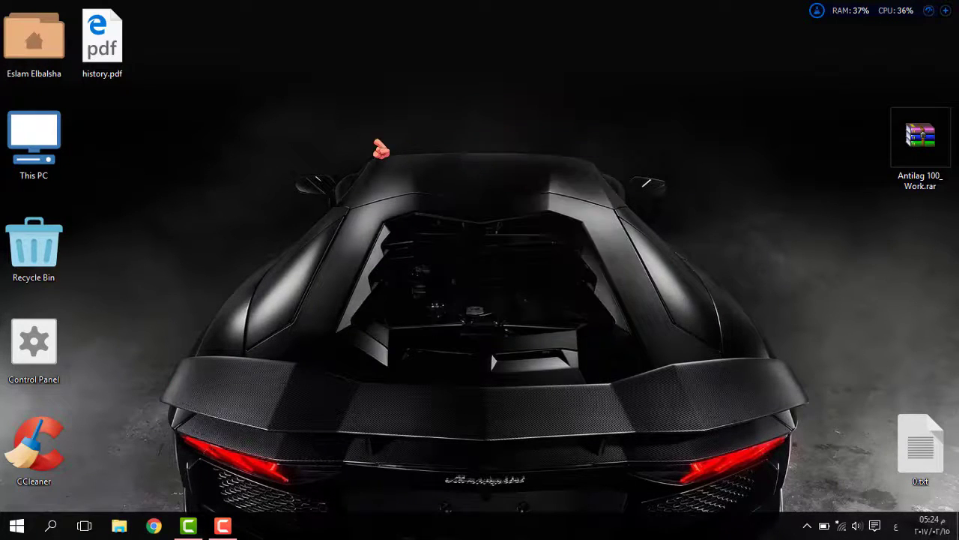
right_click(376, 141)
left_click(428, 183)
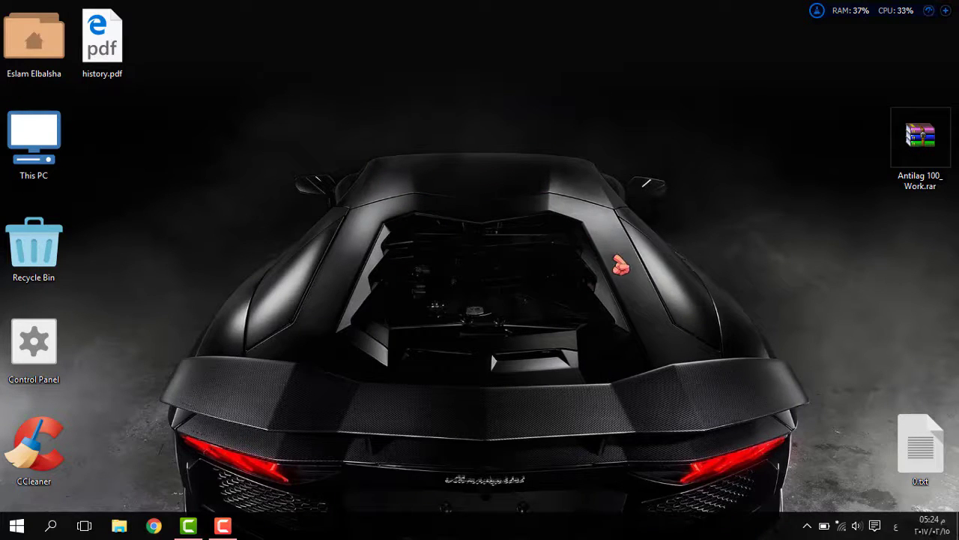
right_click(397, 221)
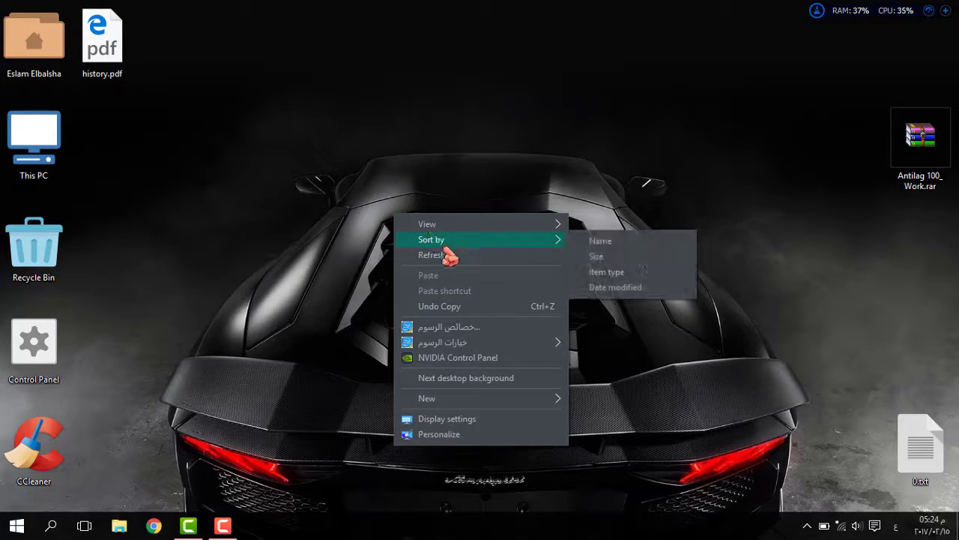
left_click(430, 255)
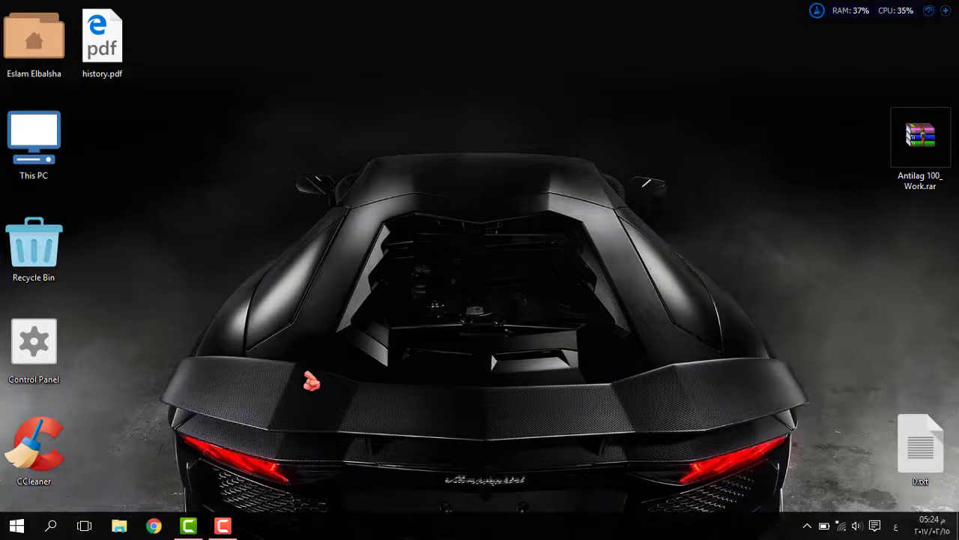
Step: Browse to Games > Pes 2017 on Local Disk (E:) and launch Settings.exe
double_click(33, 139)
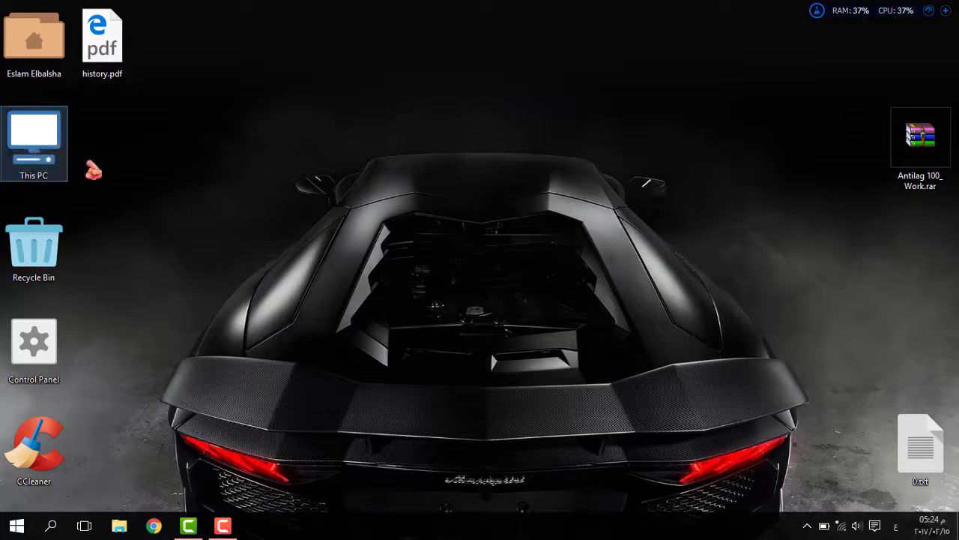
left_click(386, 177)
double_click(378, 178)
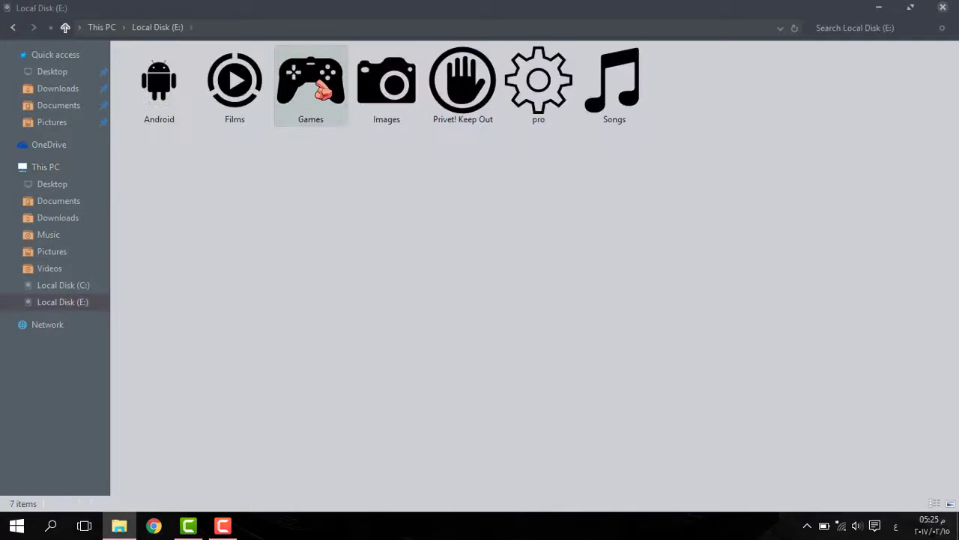
double_click(310, 84)
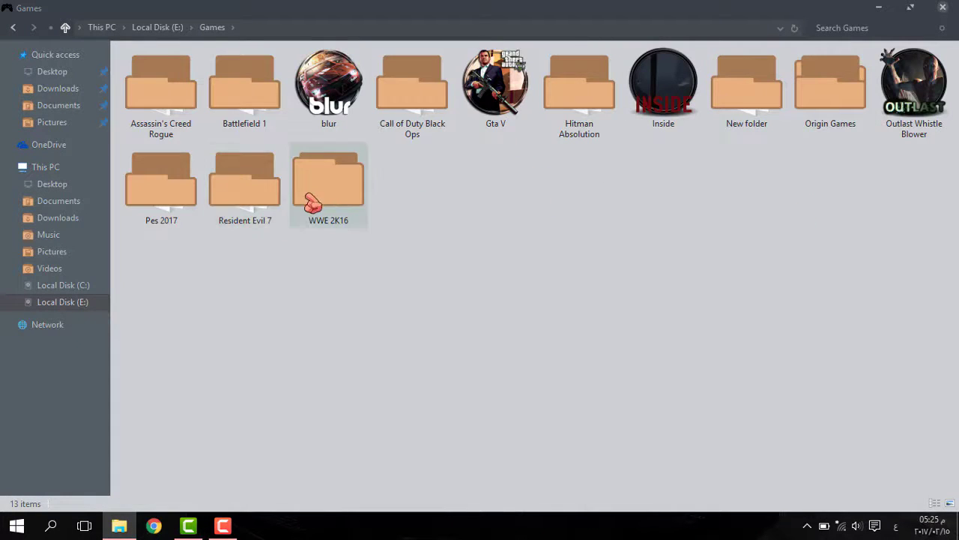
double_click(186, 203)
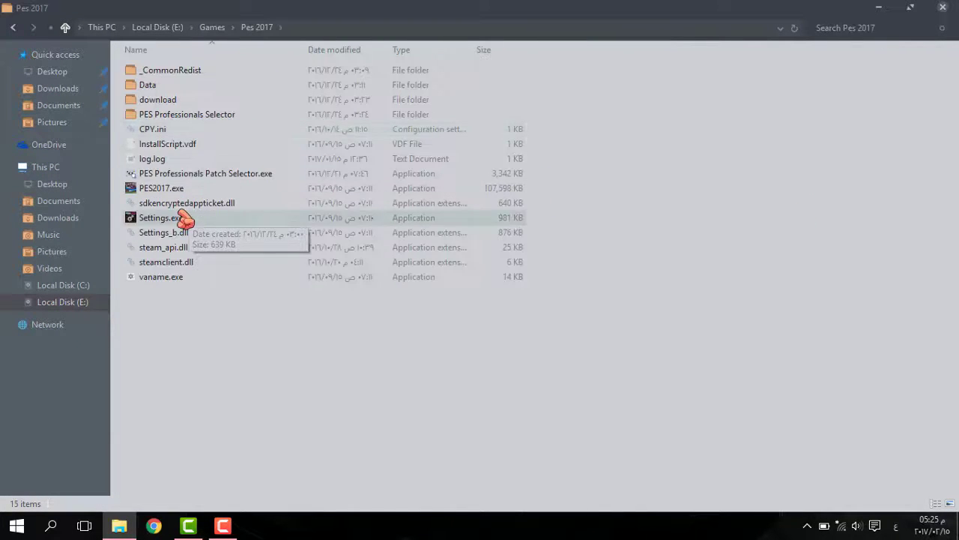
left_click(185, 218)
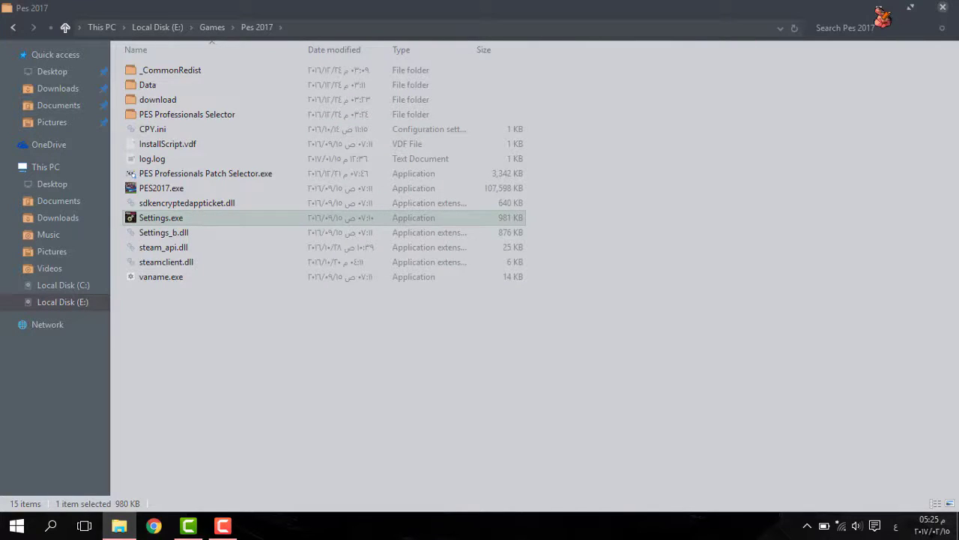
Step: Minimize the Pes 2017 folder window and refresh the desktop twice
left_click(910, 7)
right_click(568, 189)
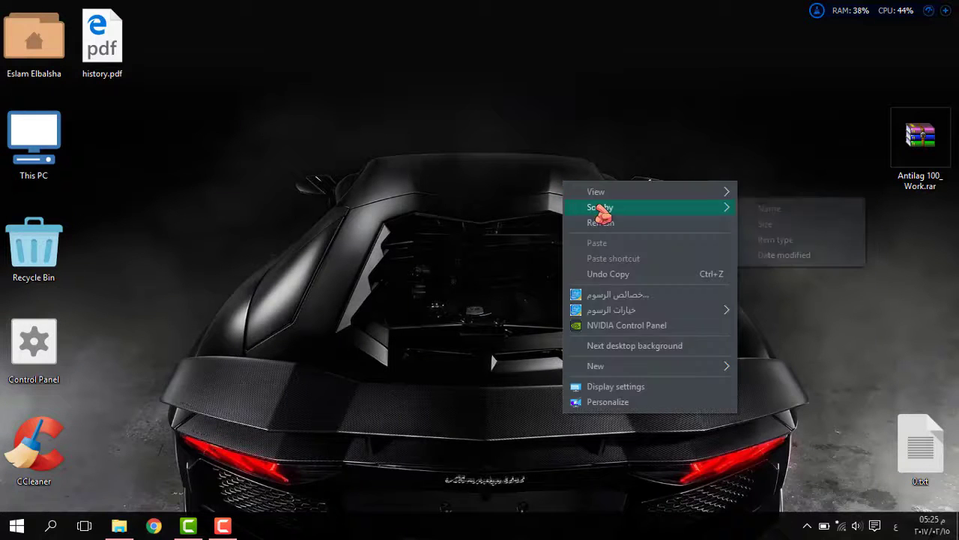
left_click(619, 222)
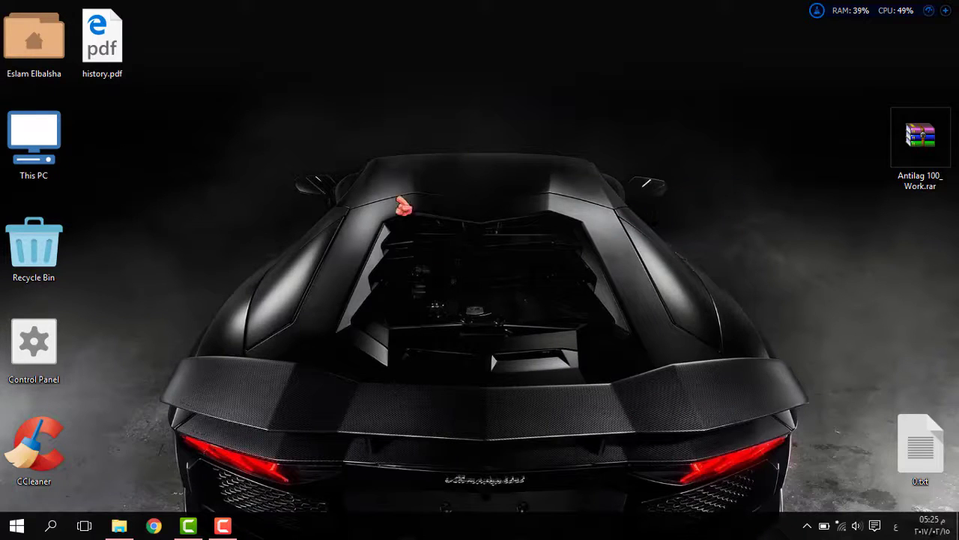
right_click(616, 129)
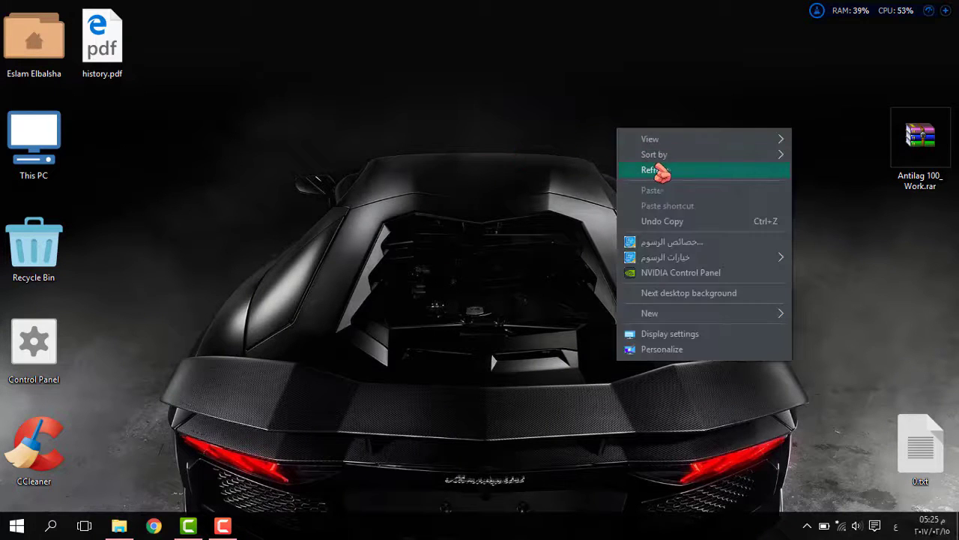
left_click(649, 165)
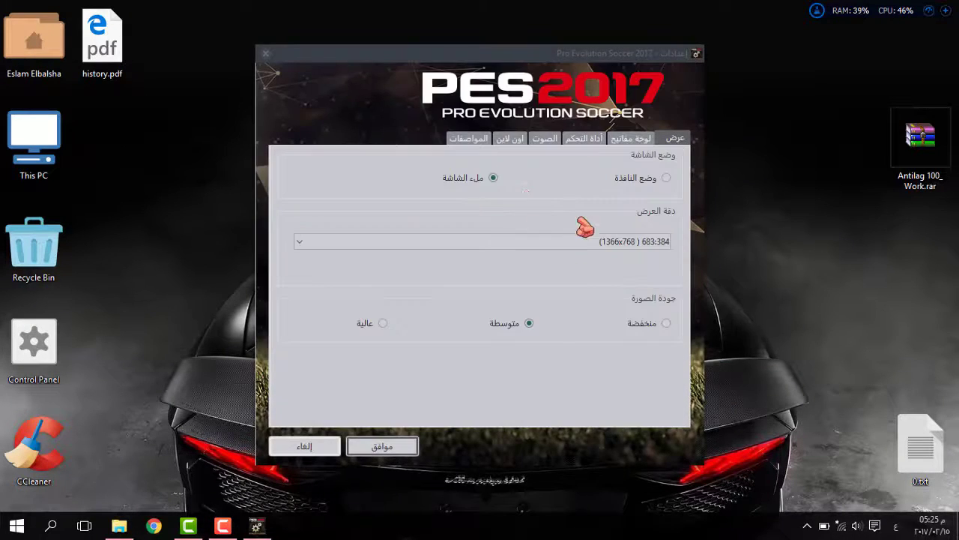
Step: Check the GPU entry in the PES 2017 system specifications (المواصفات) and cancel the settings dialog
left_click(470, 139)
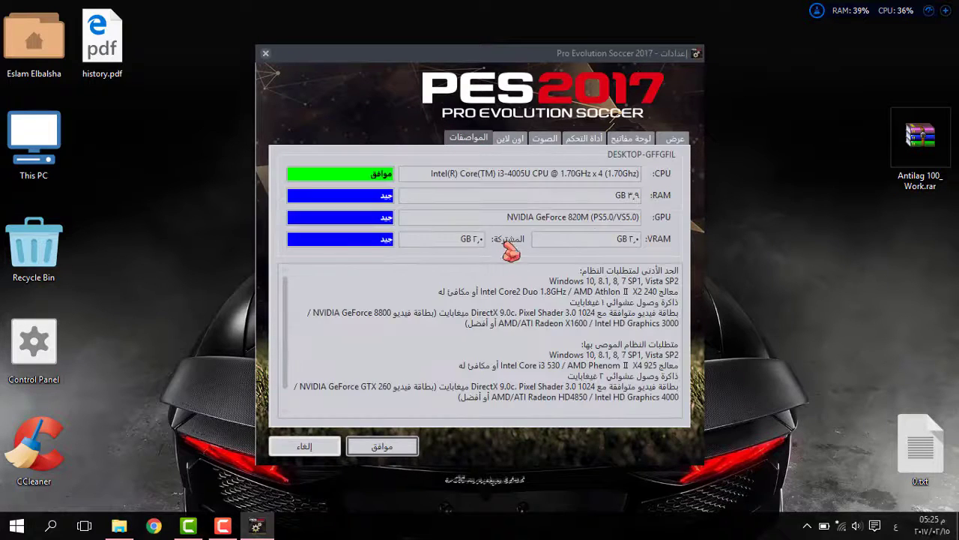
left_click_drag(634, 221, 458, 214)
left_click(517, 217)
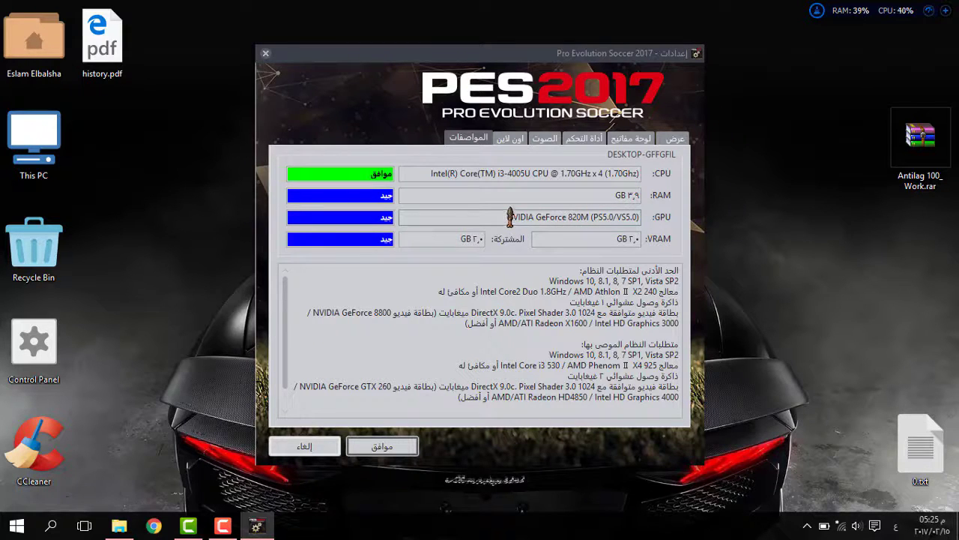
left_click_drag(455, 216, 550, 217)
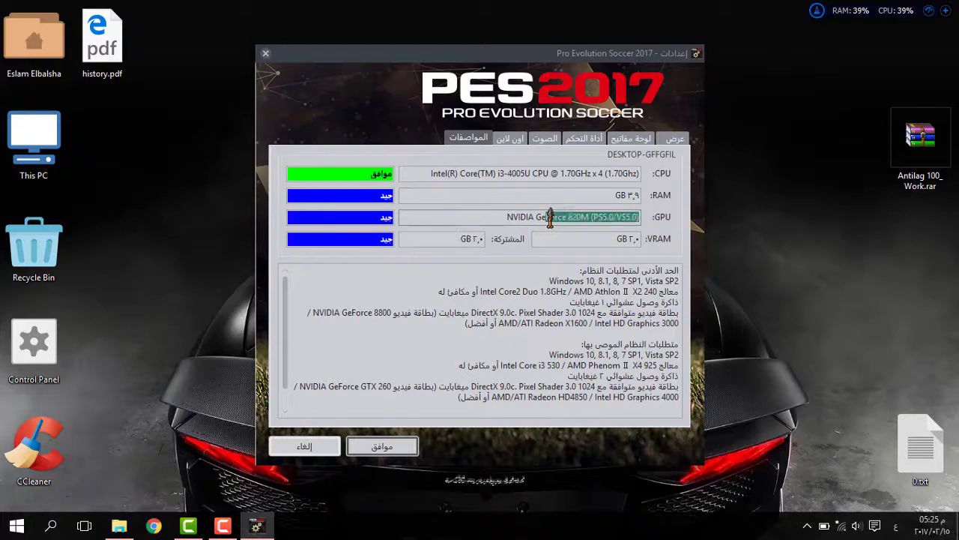
left_click(510, 218)
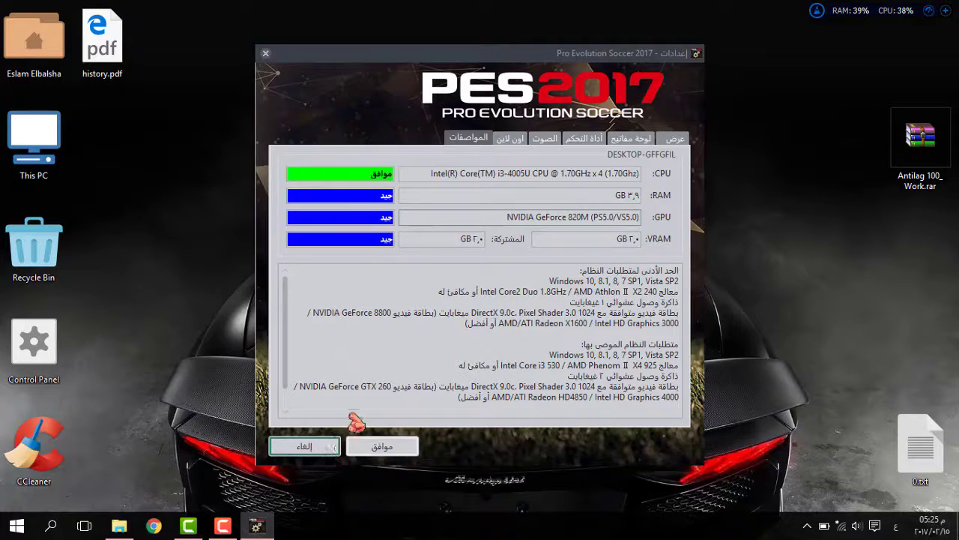
left_click(319, 446)
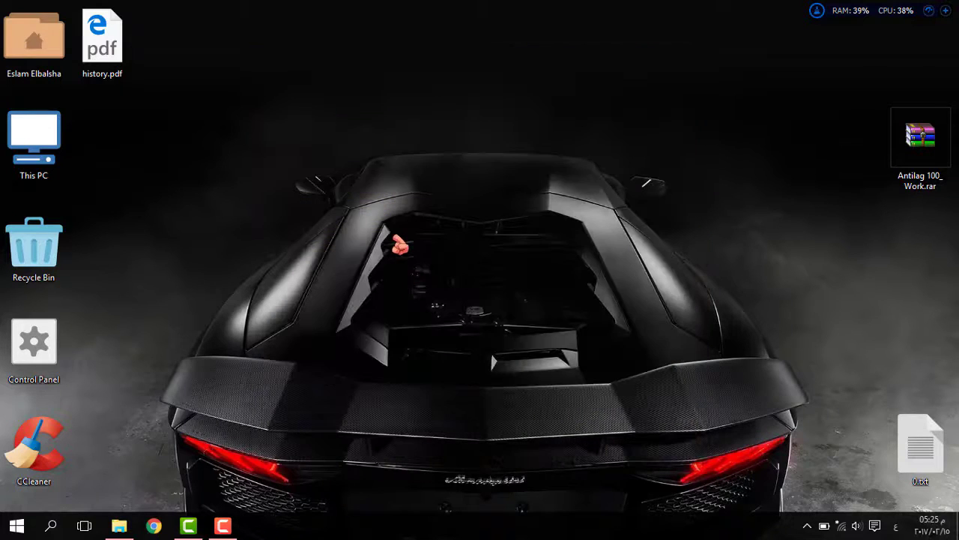
Step: Refresh the desktop
right_click(326, 96)
left_click(371, 135)
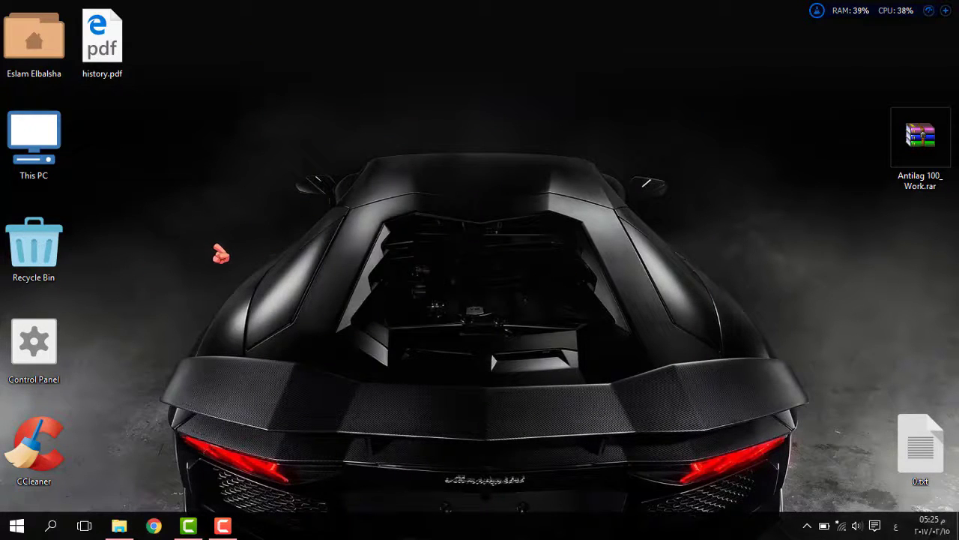
left_click_drag(209, 216, 420, 262)
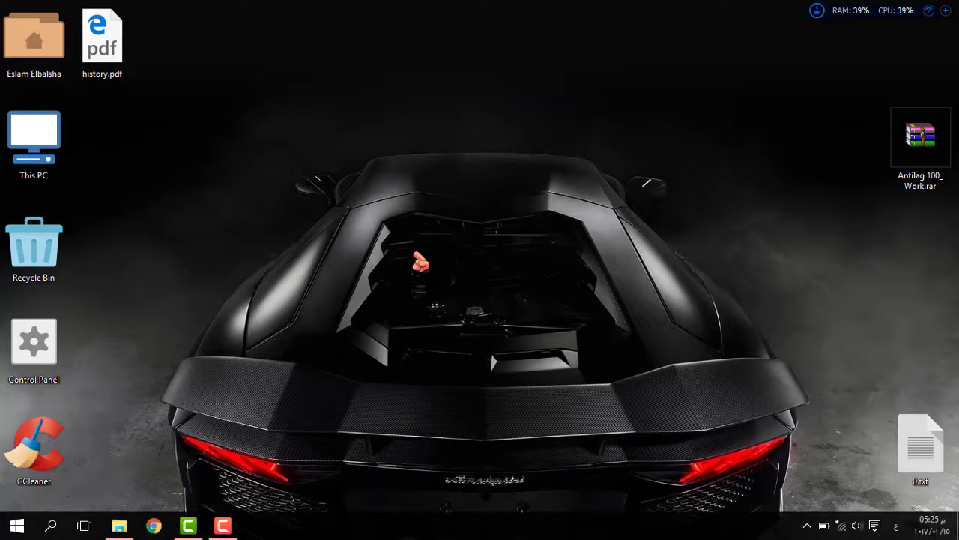
Step: View the processor and memory information in This PC's system properties and close the window
right_click(54, 138)
left_click(143, 316)
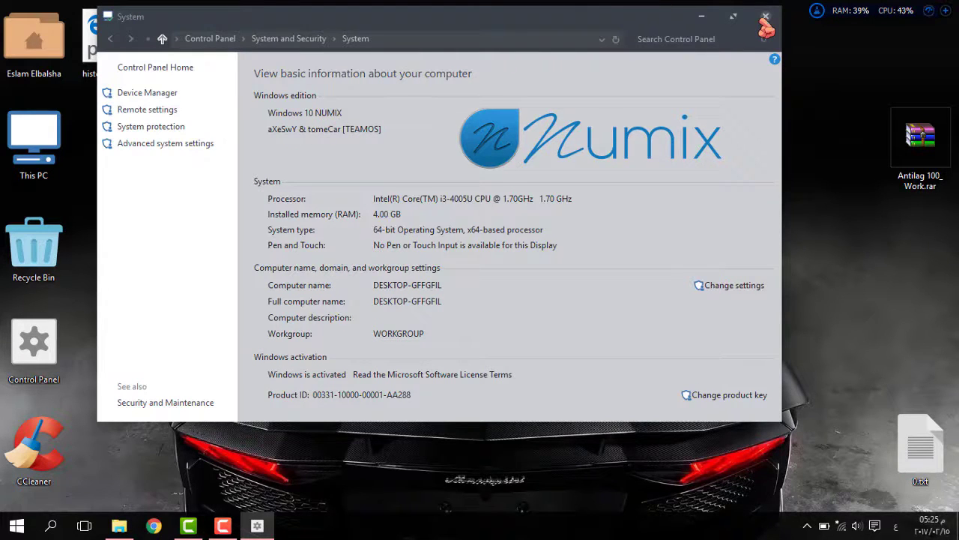
left_click(765, 16)
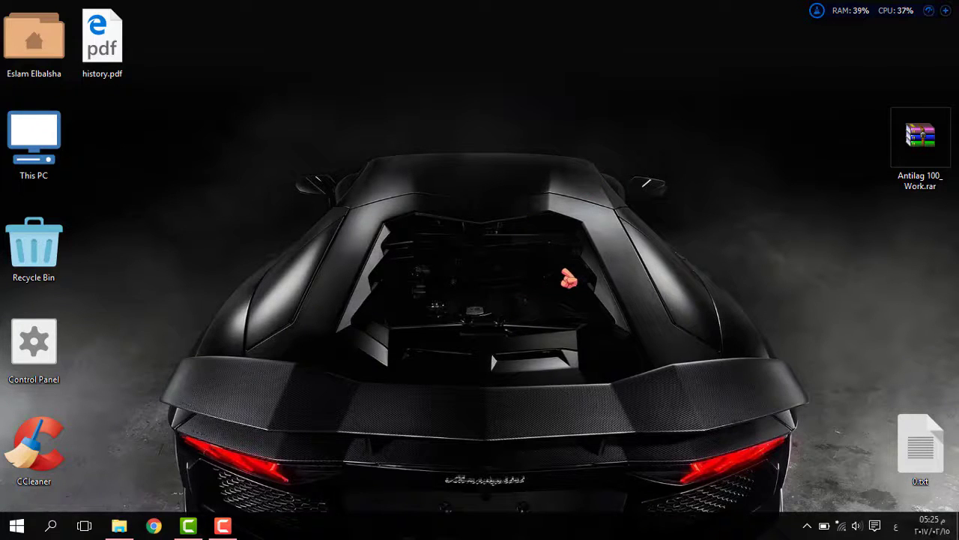
Step: Refresh the desktop twice
right_click(415, 144)
left_click(446, 187)
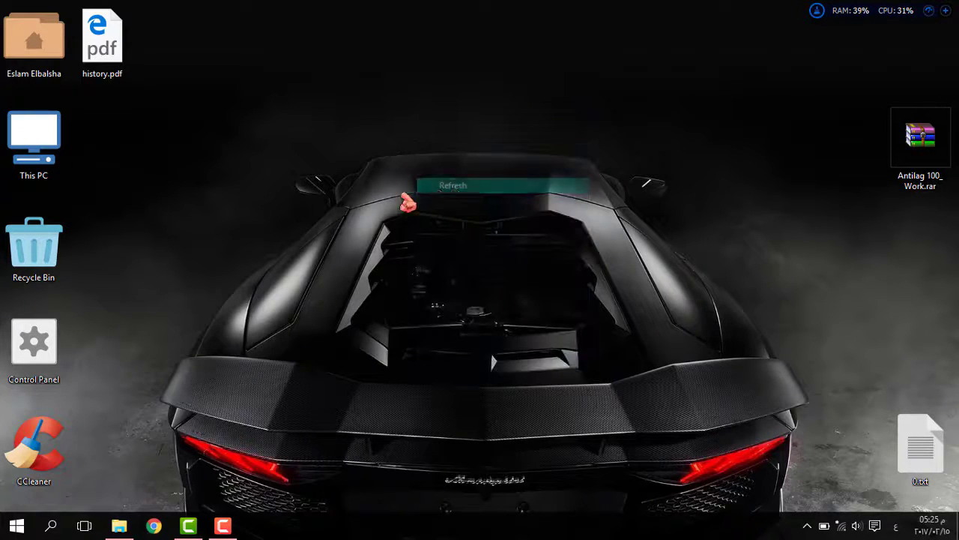
right_click(383, 156)
left_click(437, 201)
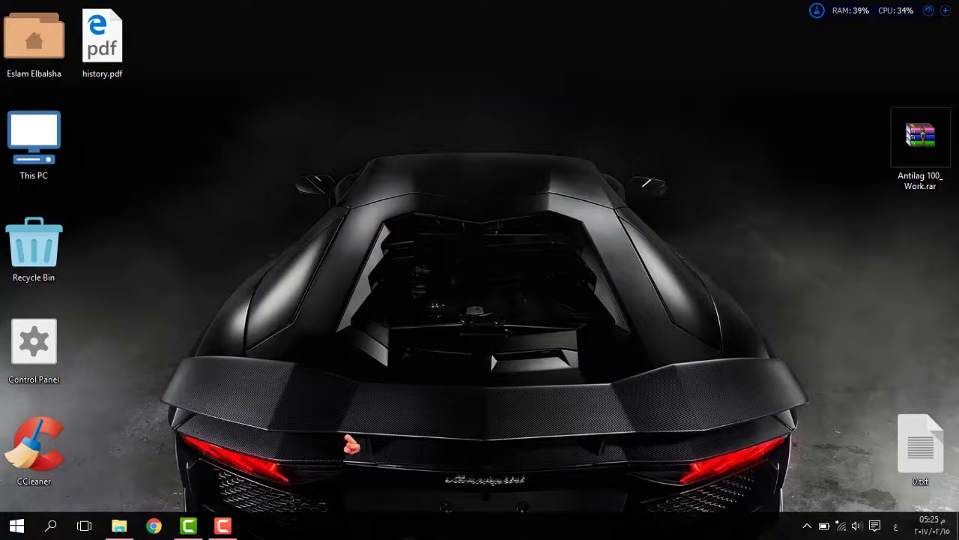
Step: Restore the Pes 2017 folder window, look through the patch files in its download folder and return to Pes 2017
left_click(124, 534)
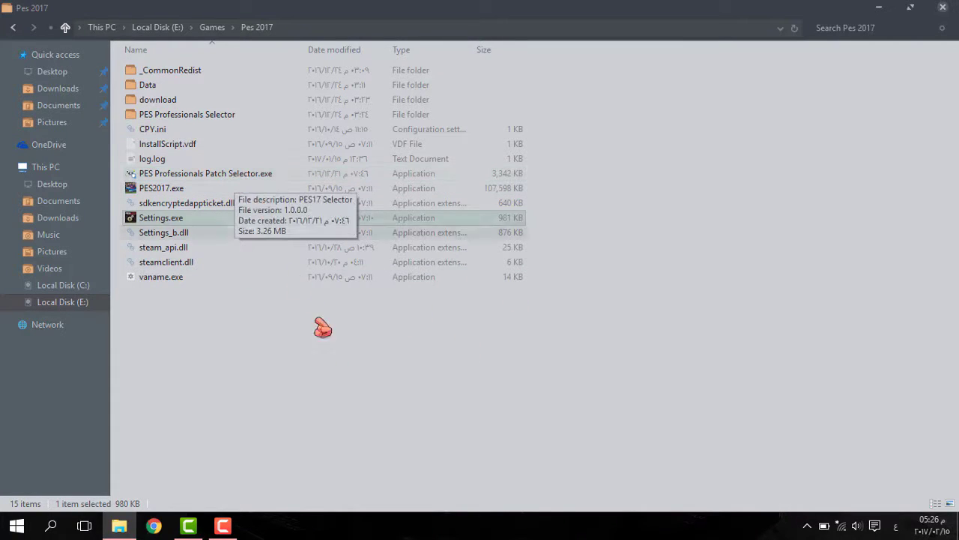
left_click_drag(249, 379, 218, 291)
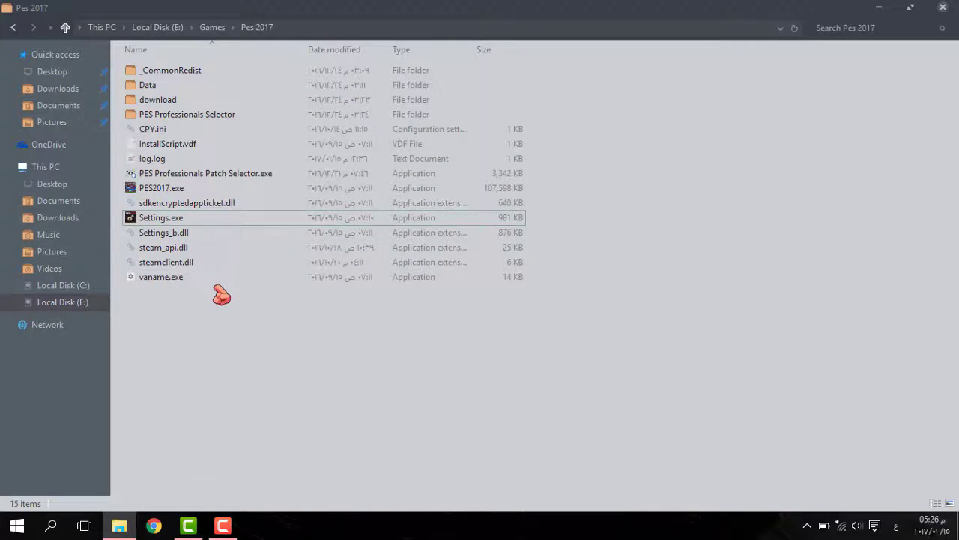
double_click(180, 100)
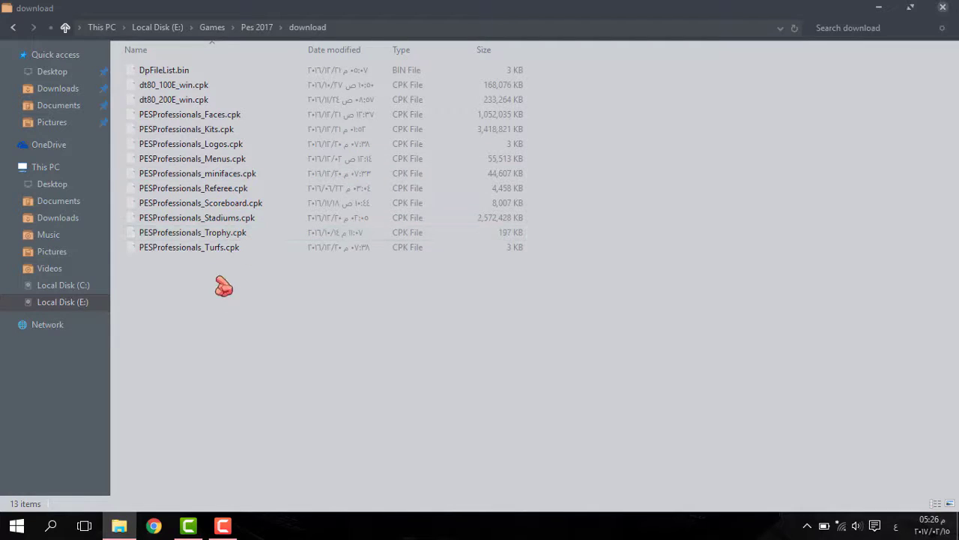
left_click(215, 252)
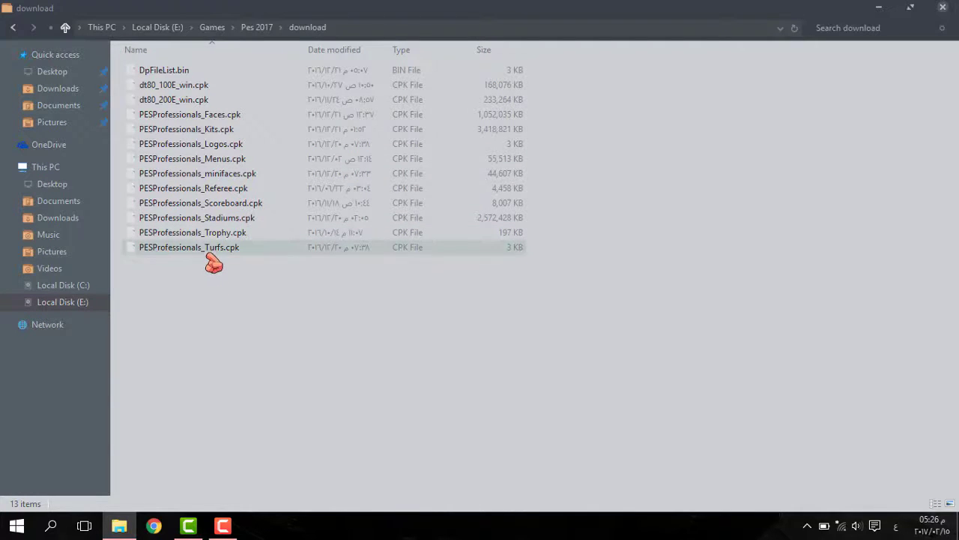
left_click(253, 30)
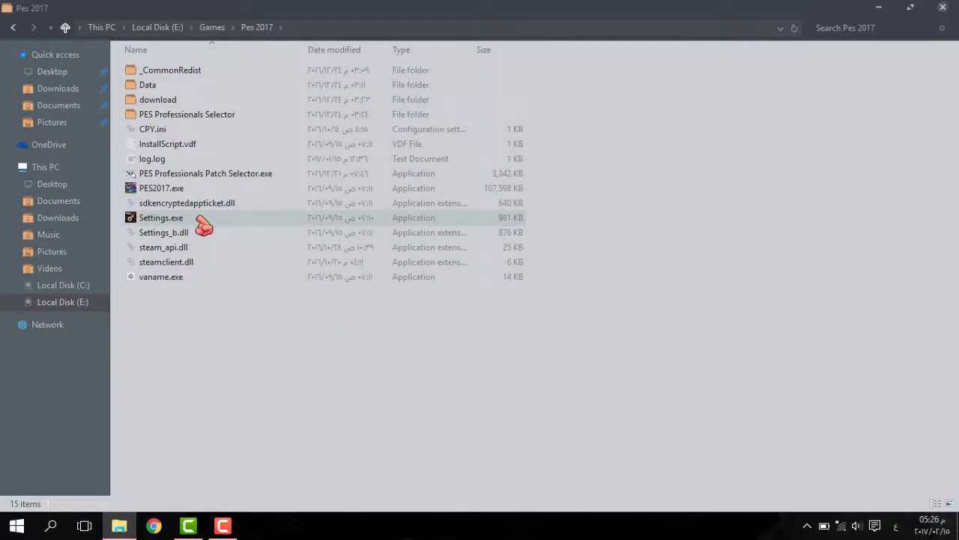
Step: Launch the game's Settings.exe, review the available display resolutions and the picture quality, and accept the settings
left_click_drag(249, 377, 264, 341)
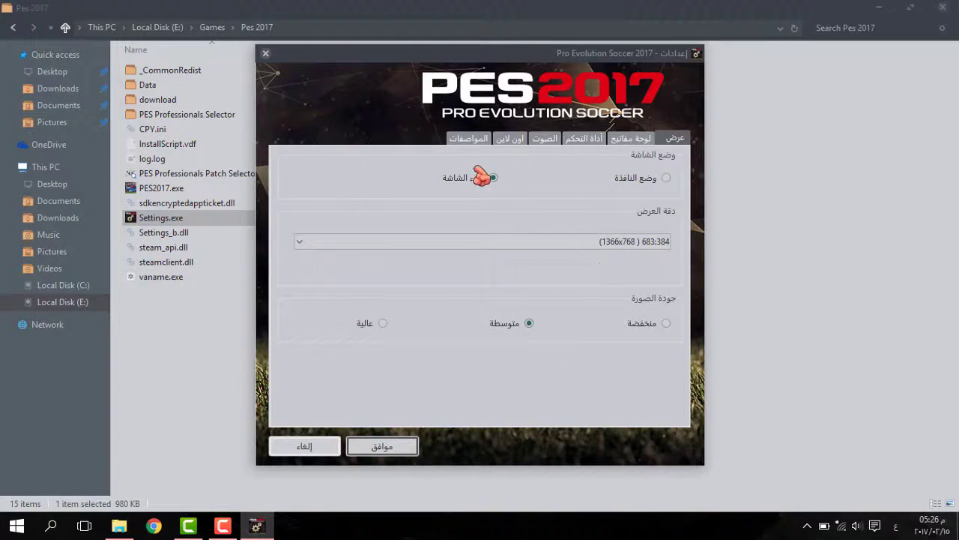
left_click(568, 241)
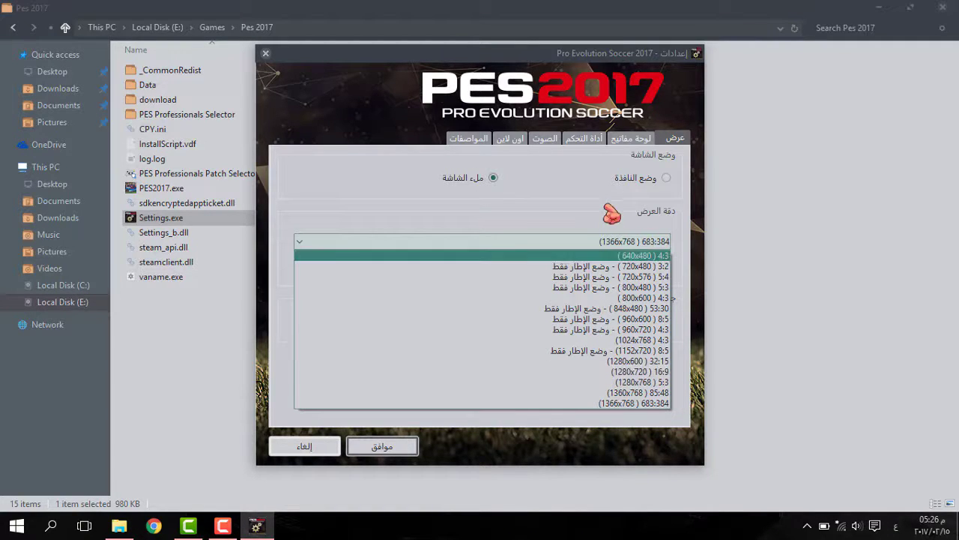
left_click(572, 209)
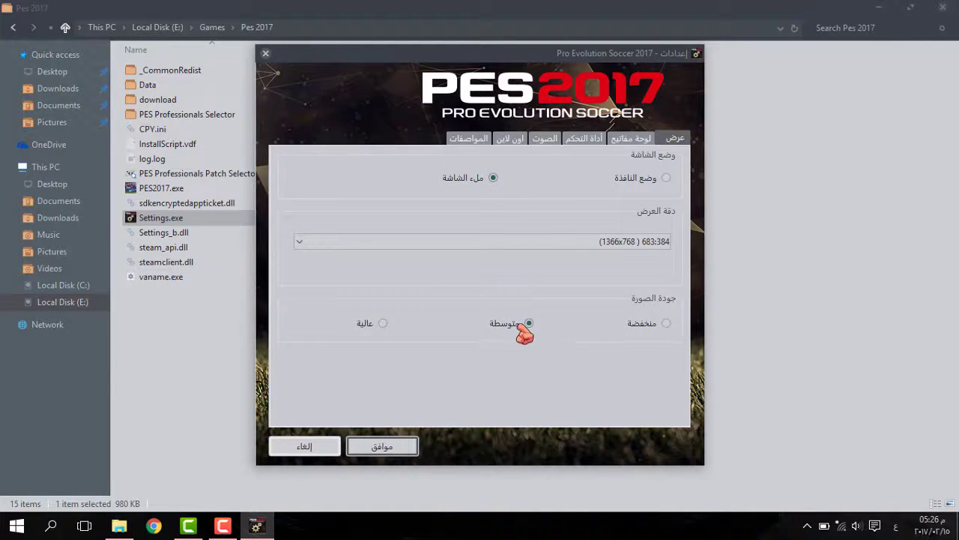
left_click(382, 446)
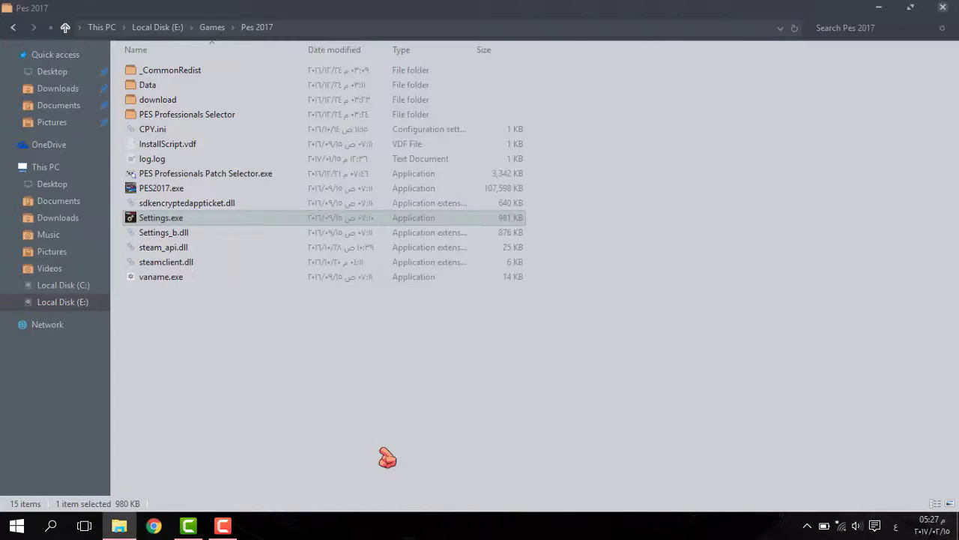
Step: Minimize the Pes 2017 folder window, move the Antilag 100_ Work.rar archive inward on the desktop and refresh the desktop
left_click(880, 9)
left_click_drag(920, 139, 728, 155)
right_click(563, 135)
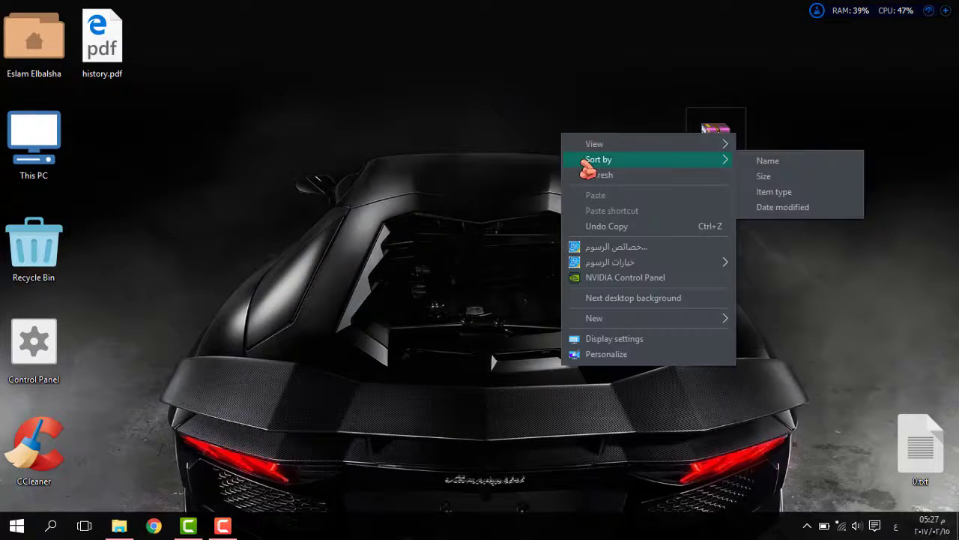
left_click(592, 175)
Step: Extract Antilag 100_ Work.rar directly onto the desktop and place the extracted Antilag 100% Work folder beside the archive
right_click(717, 150)
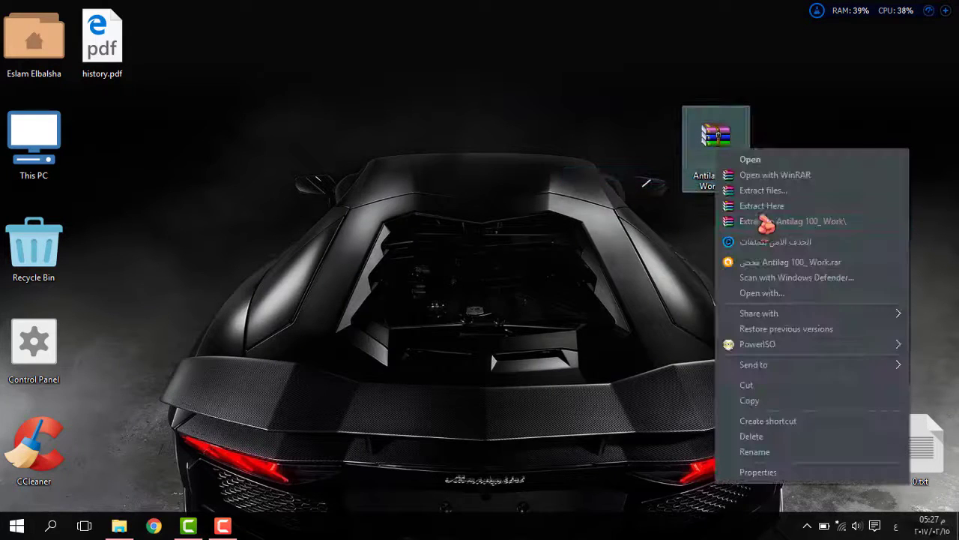
left_click(763, 206)
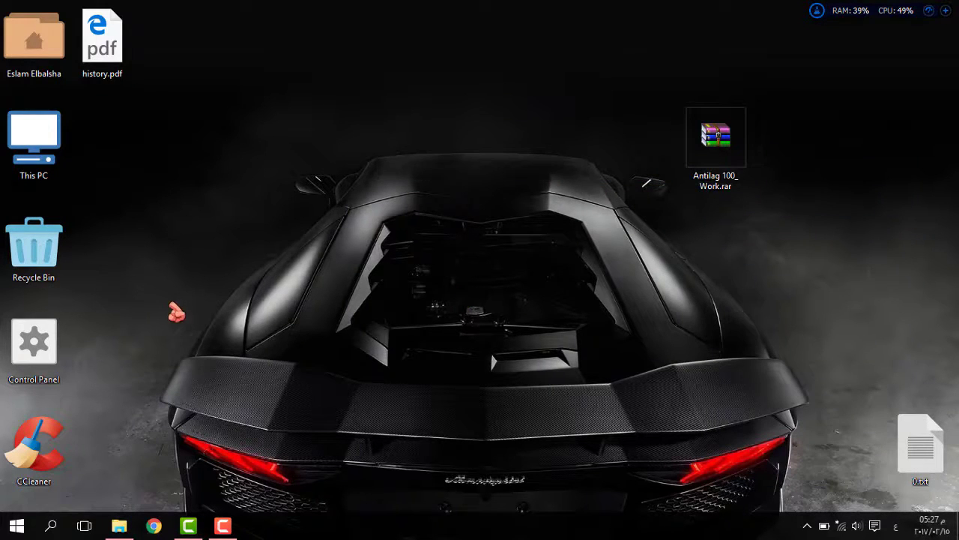
left_click_drag(131, 162, 642, 180)
Step: Copy all the files from the Antilag FPS 60 subfolder of Antilag 100% Work and close the folder window
double_click(633, 169)
left_click(194, 71)
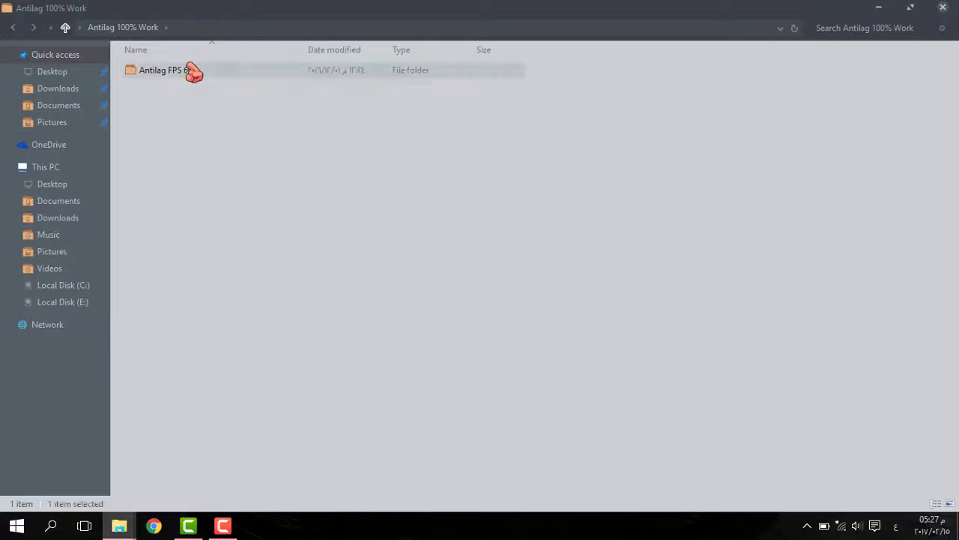
double_click(193, 71)
left_click_drag(322, 267, 173, 70)
right_click(173, 69)
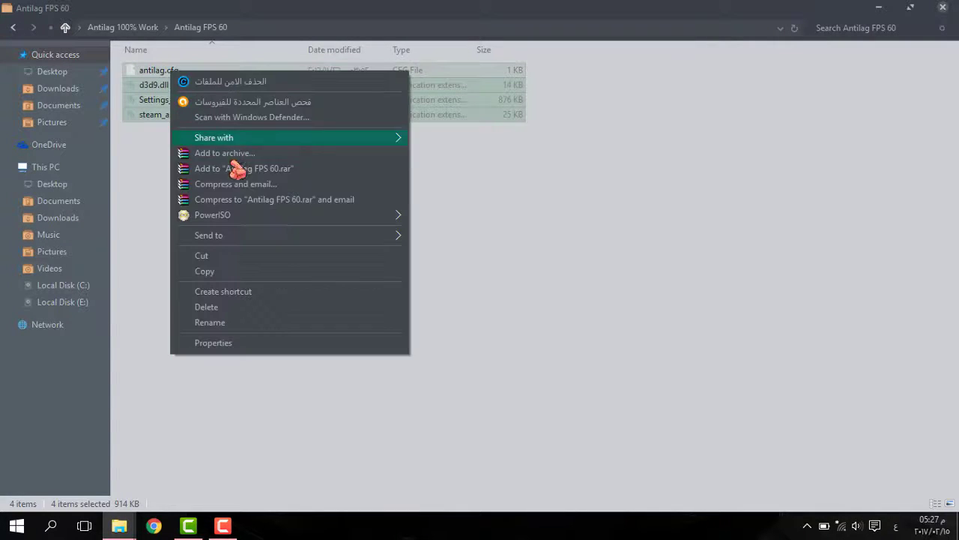
left_click(247, 271)
left_click(940, 9)
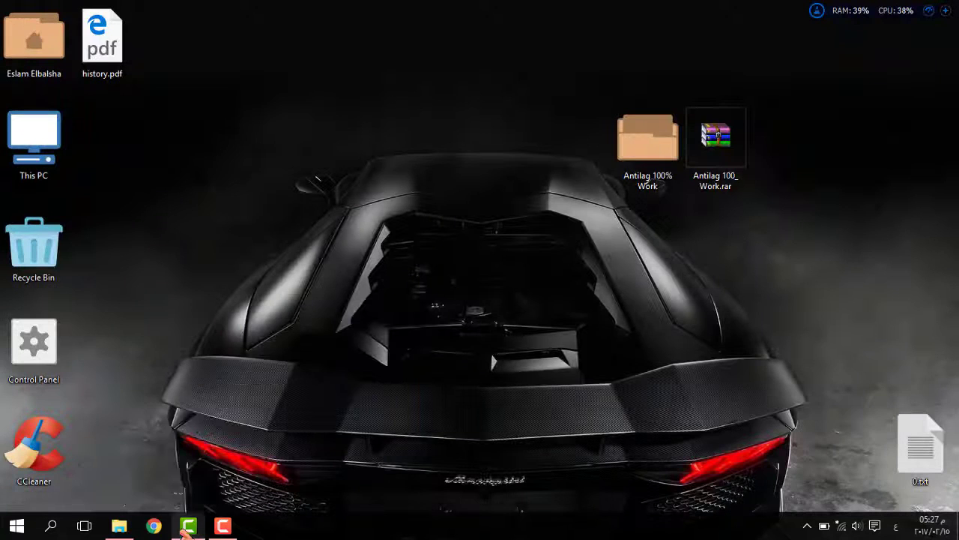
Step: Return to the Pes 2017 game folder, show the paste option for the copied files without pasting, and refresh the folder
left_click(120, 525)
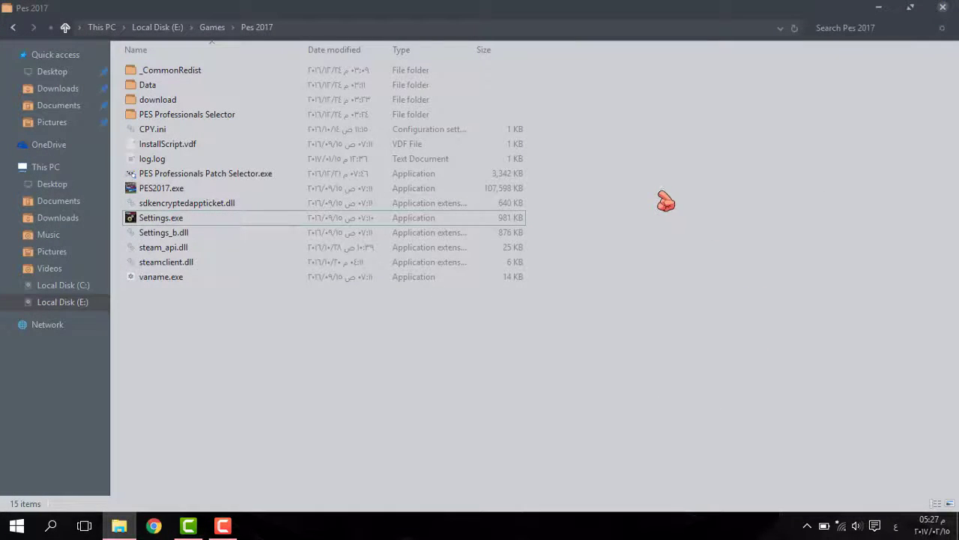
right_click(661, 193)
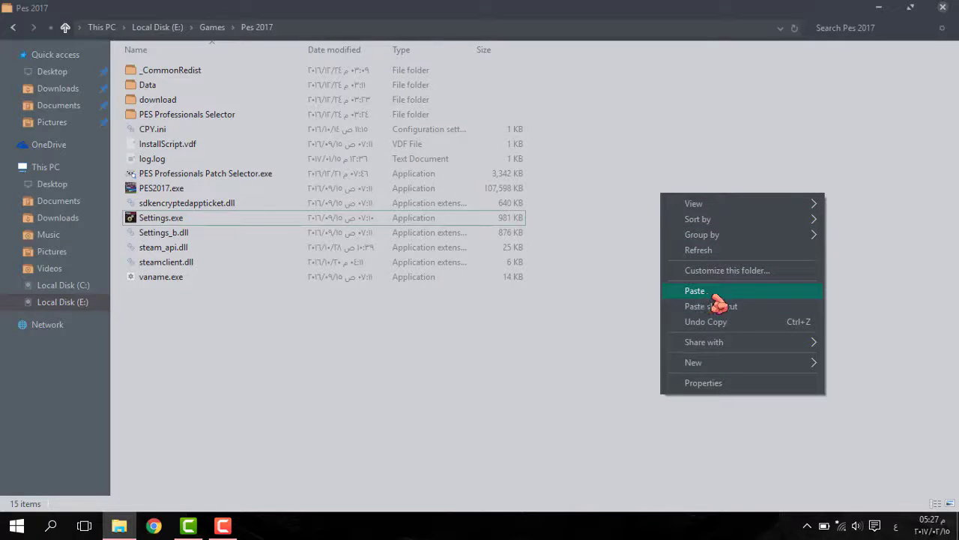
left_click(473, 352)
right_click(469, 349)
left_click(527, 204)
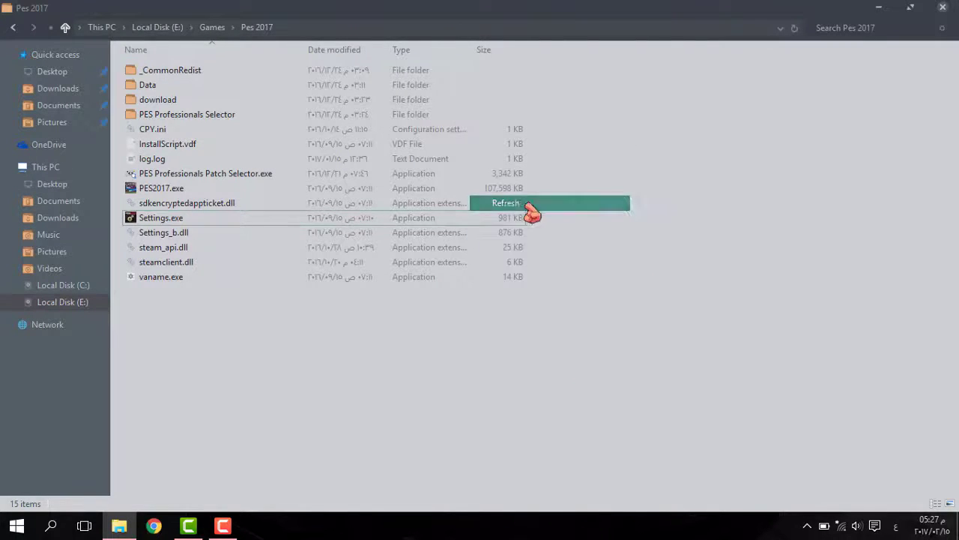
right_click(624, 189)
left_click(671, 246)
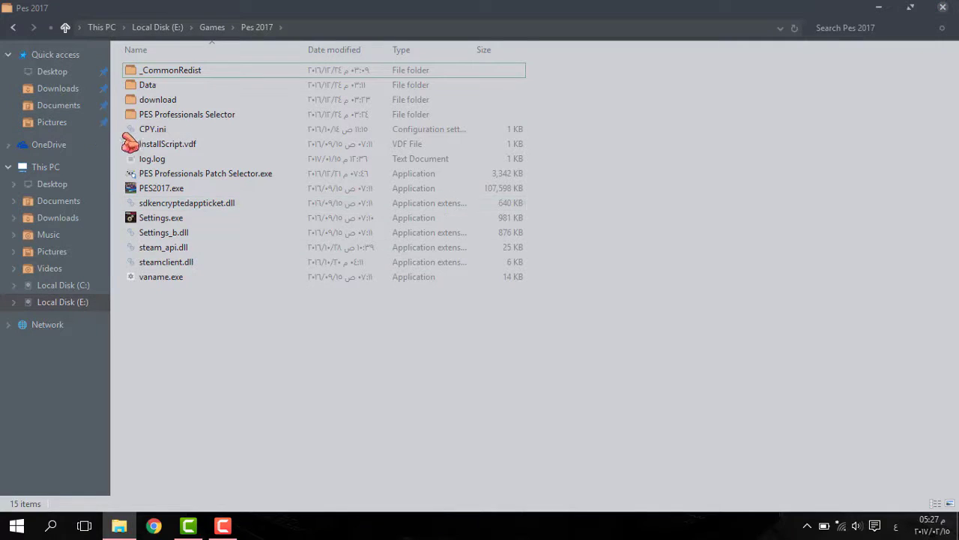
Step: View the priority options, including High, for the ASC.exe process in Task Manager's detailed process list and close Task Manager
right_click(516, 530)
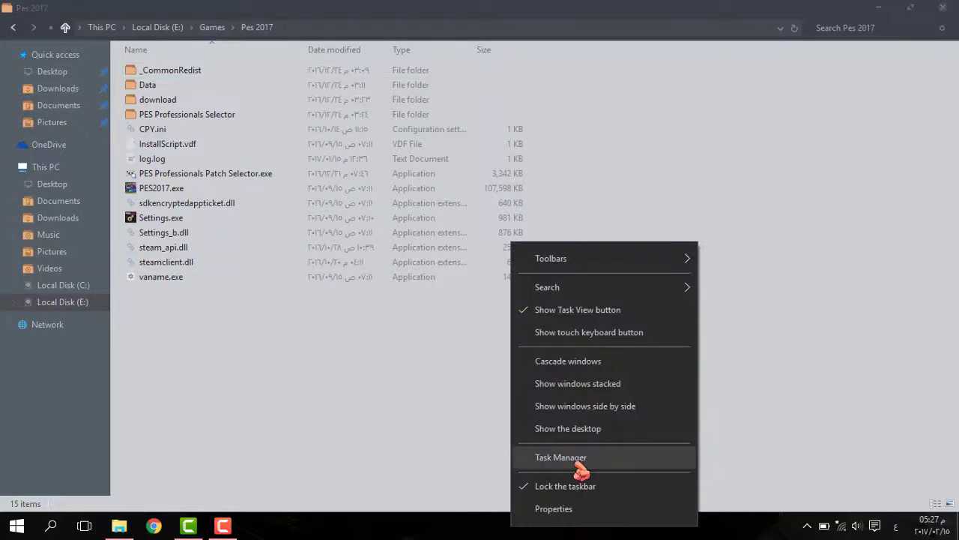
left_click(575, 457)
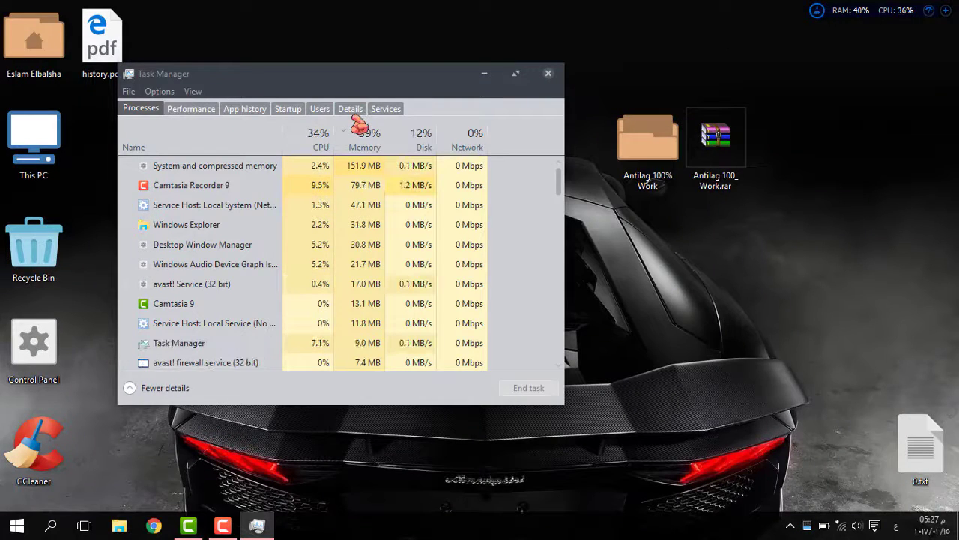
left_click(350, 109)
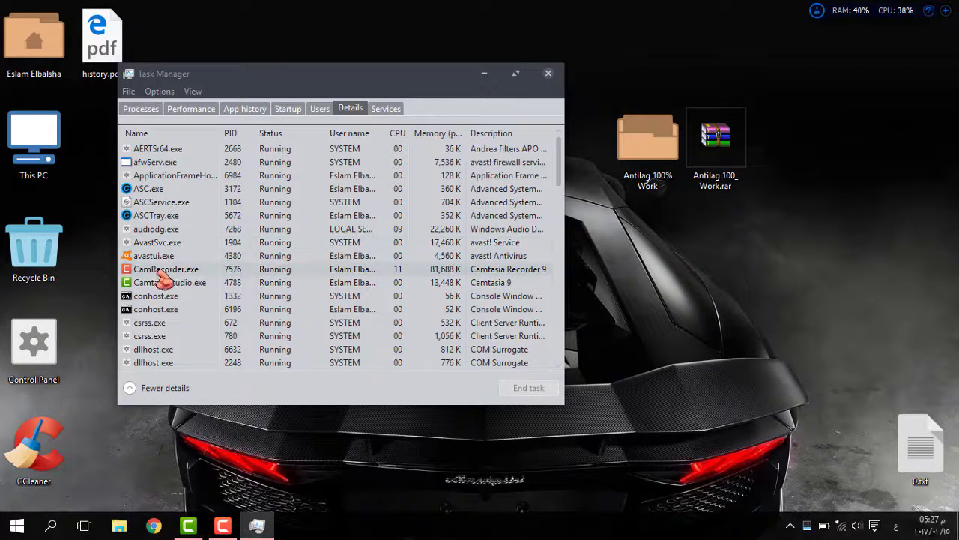
right_click(153, 191)
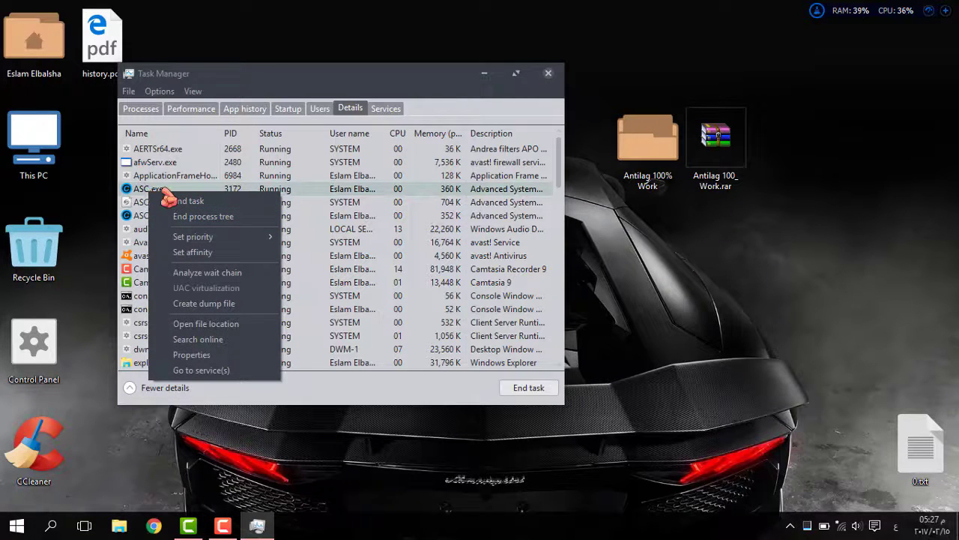
mouse_move(203, 238)
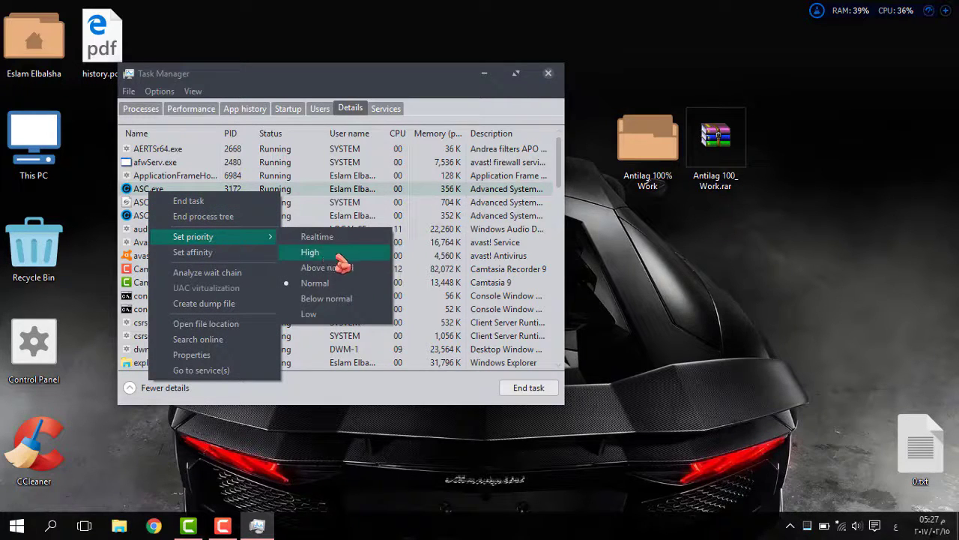
left_click(548, 74)
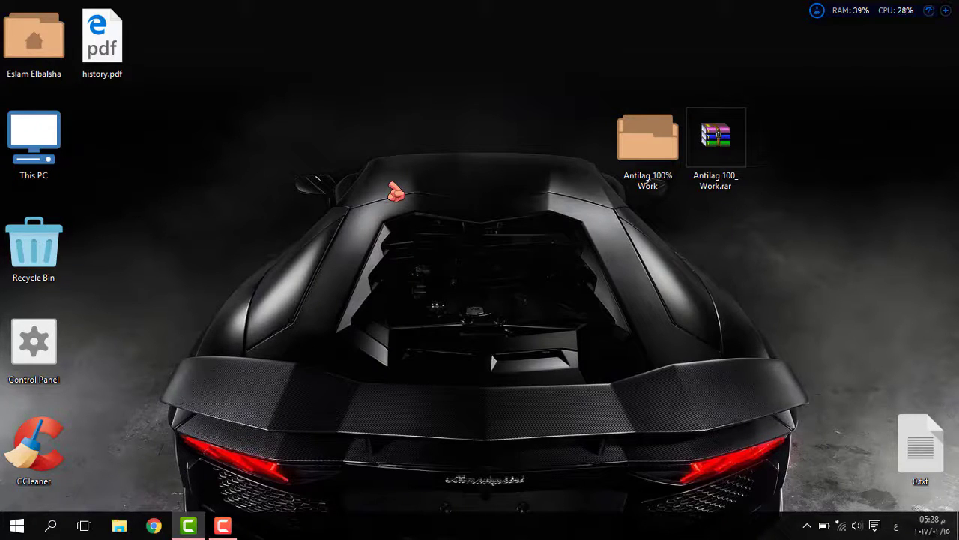
Step: Refresh the desktop three times
right_click(346, 175)
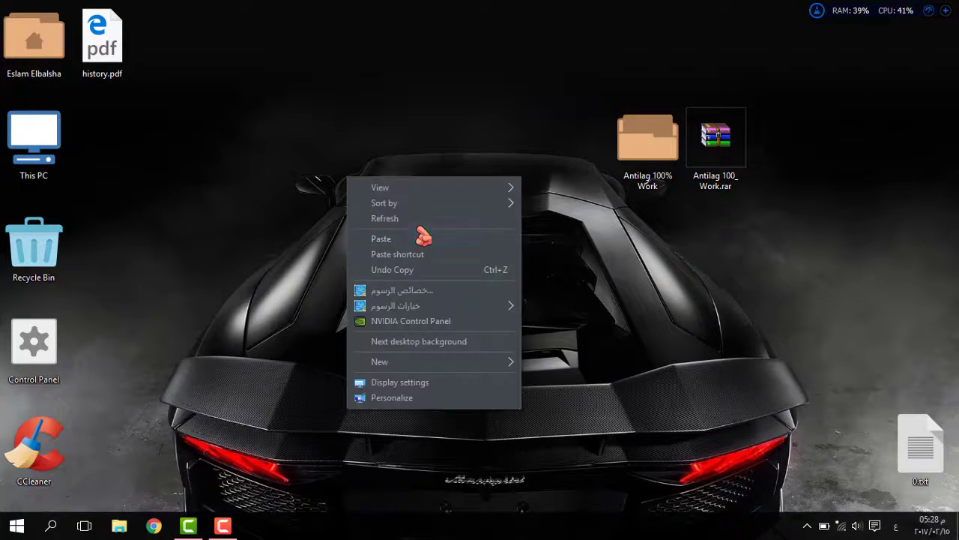
left_click(420, 216)
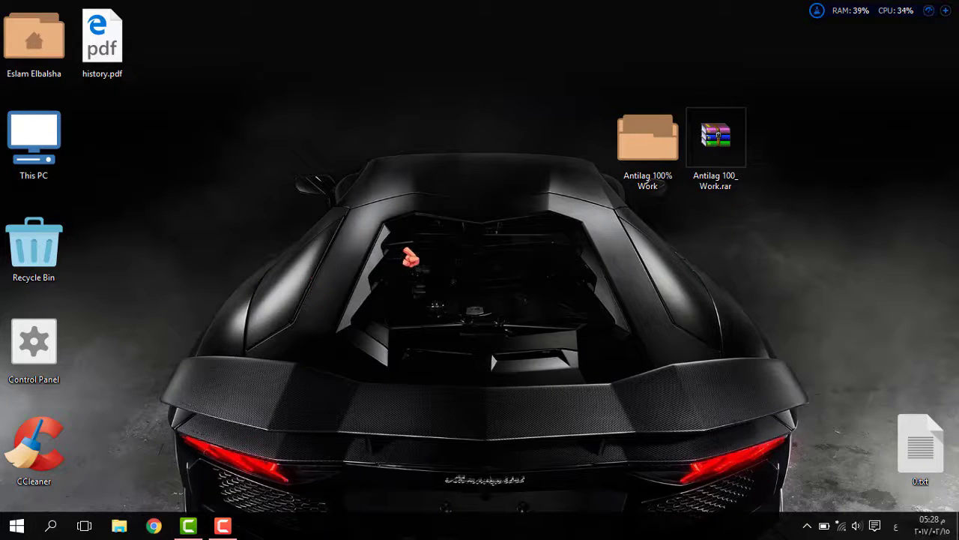
right_click(345, 178)
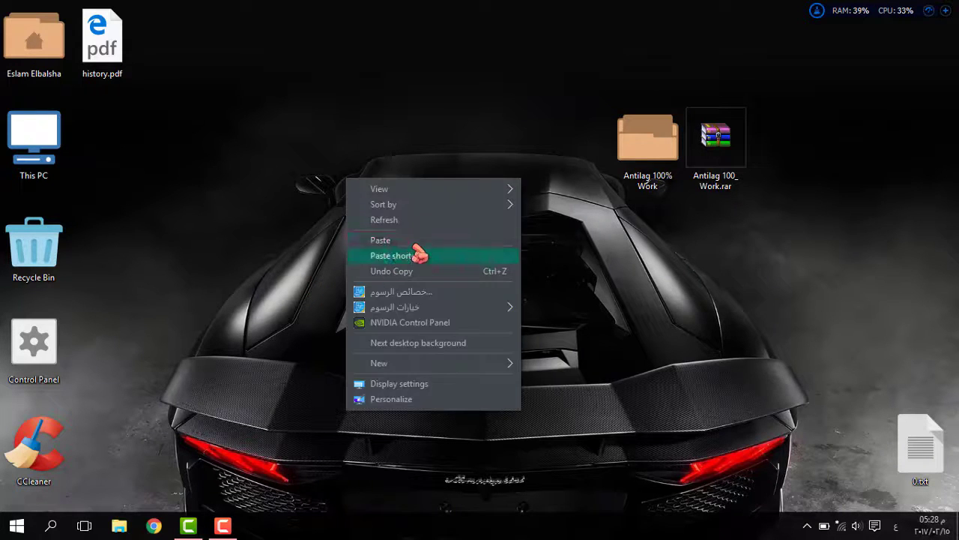
left_click(411, 216)
right_click(330, 197)
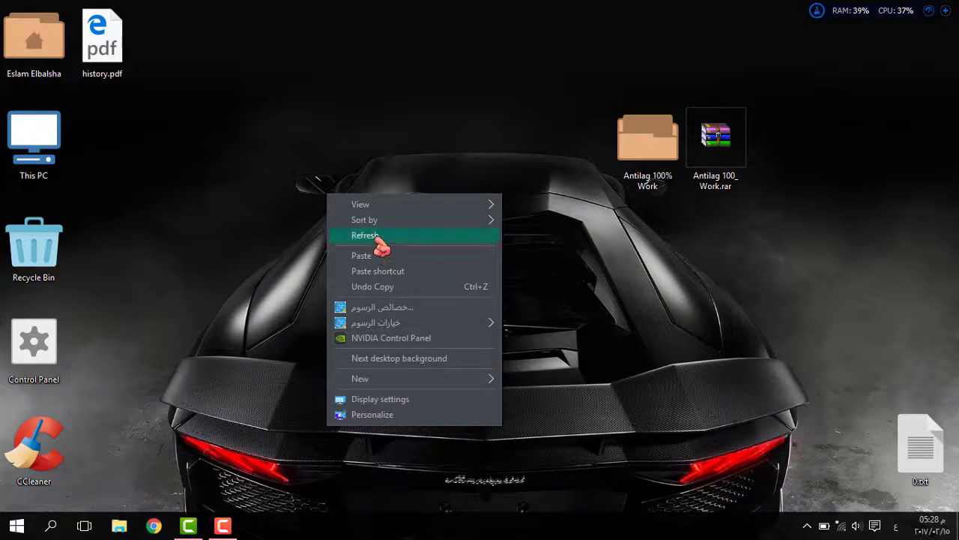
left_click(408, 235)
mouse_move(223, 529)
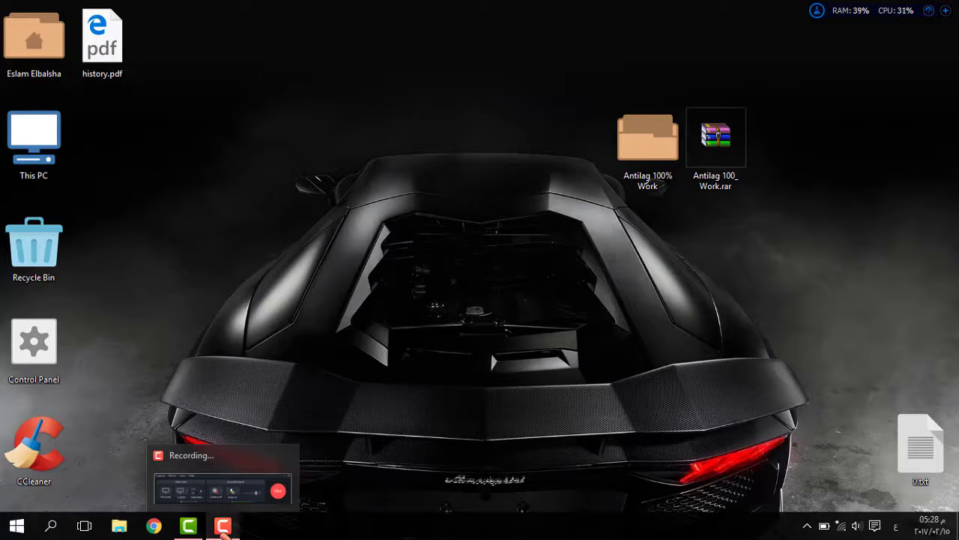